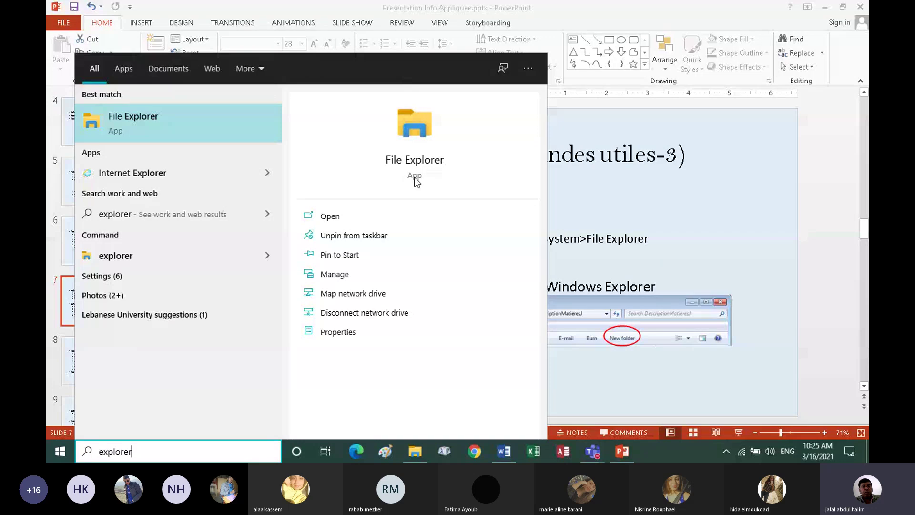
# Step: Launch File Explorer and move its window toward the middle of the screen
pyautogui.click(144, 119)
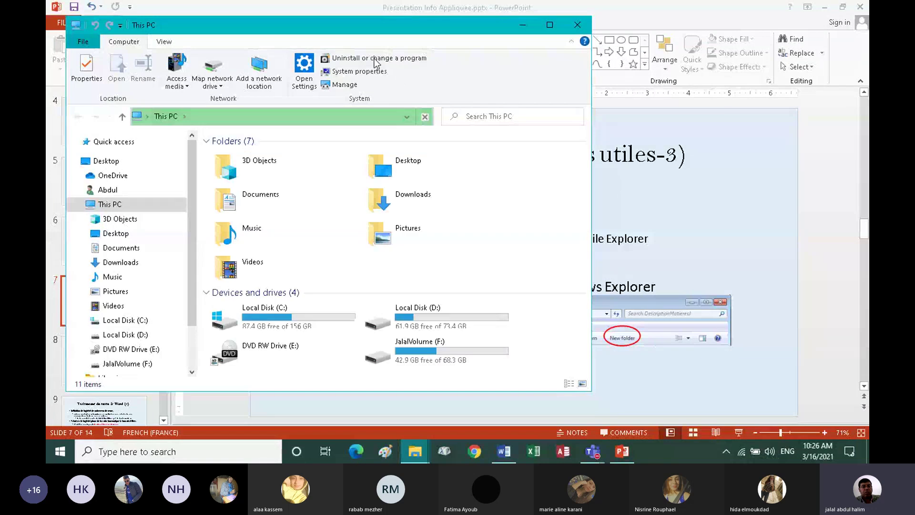
pyautogui.moveTo(298, 22); pyautogui.dragTo(447, 30)
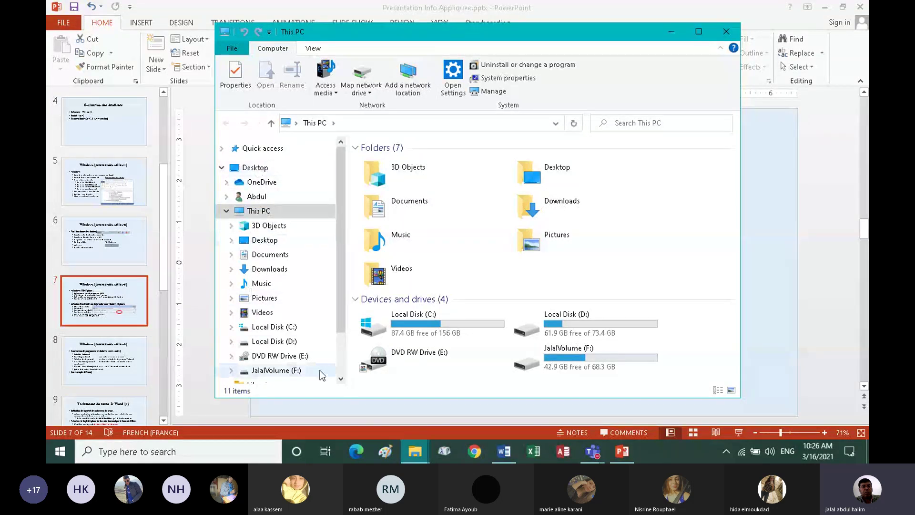
# Step: Open the Documents folder under This PC and expand its subfolders in the folder tree
pyautogui.click(341, 379)
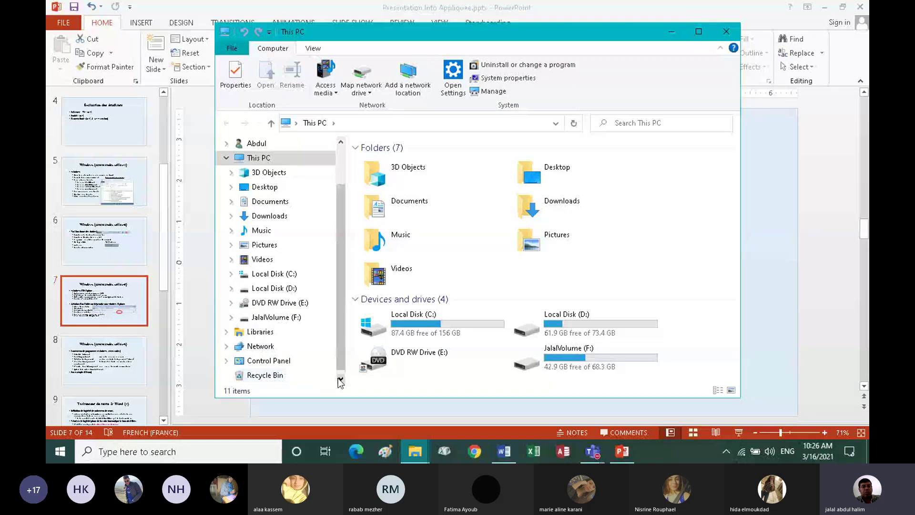
pyautogui.moveTo(339, 256)
pyautogui.mouseDown()
pyautogui.moveTo(349, 239)
pyautogui.moveTo(334, 244)
pyautogui.mouseUp()
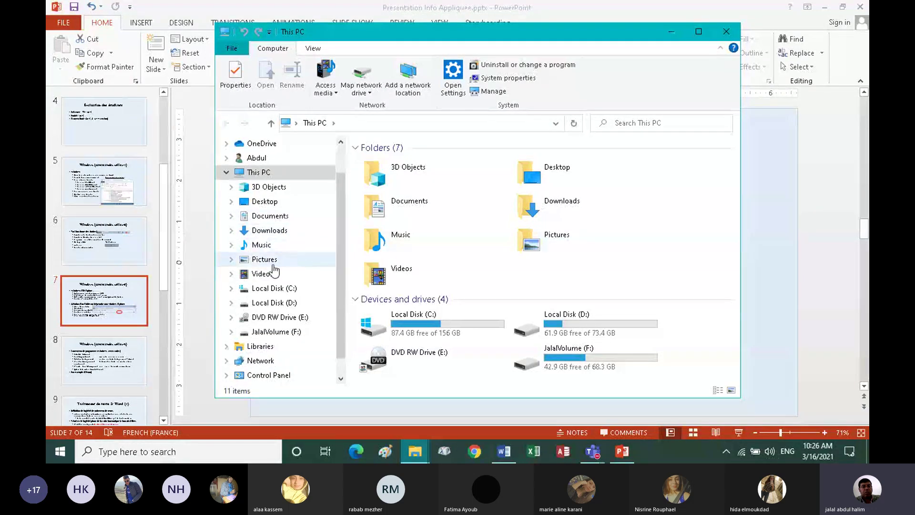
pyautogui.click(275, 218)
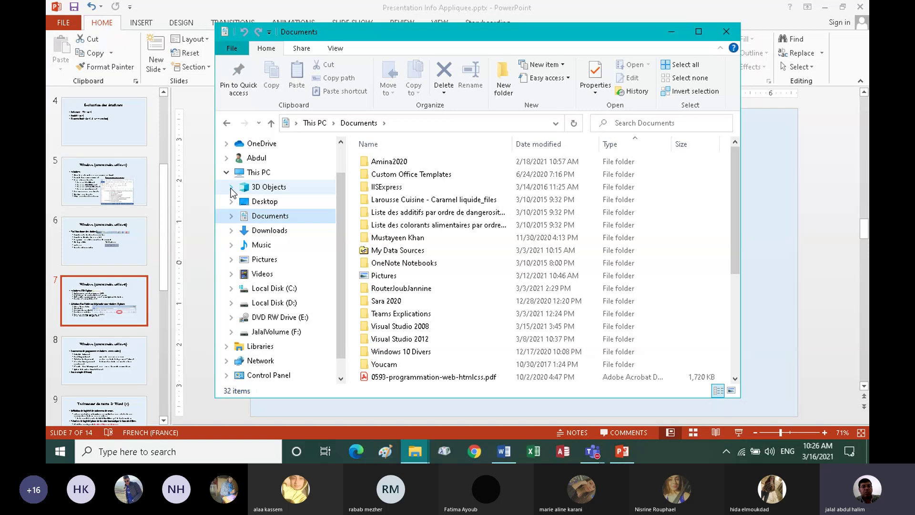
pyautogui.click(231, 217)
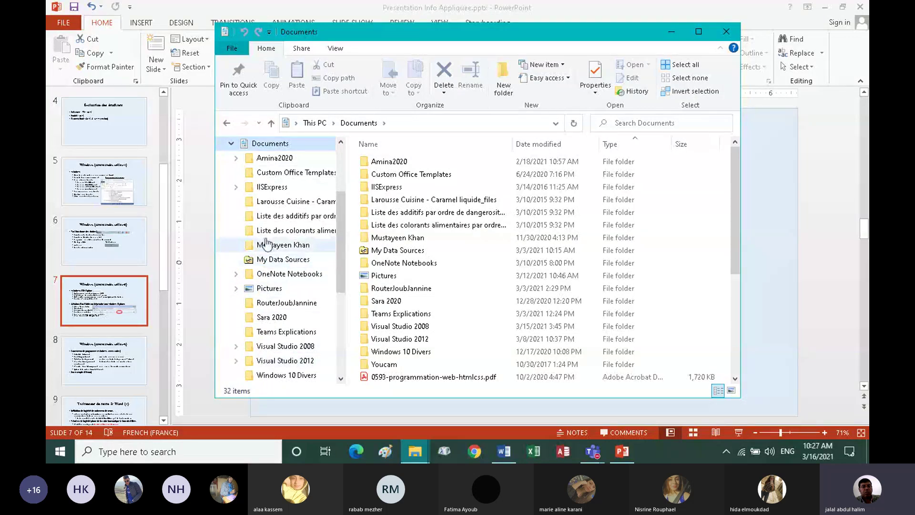
# Step: Open the "Larousse Cuisine - Caramel liquide_files" folder in Documents and maximize the window
pyautogui.click(251, 209)
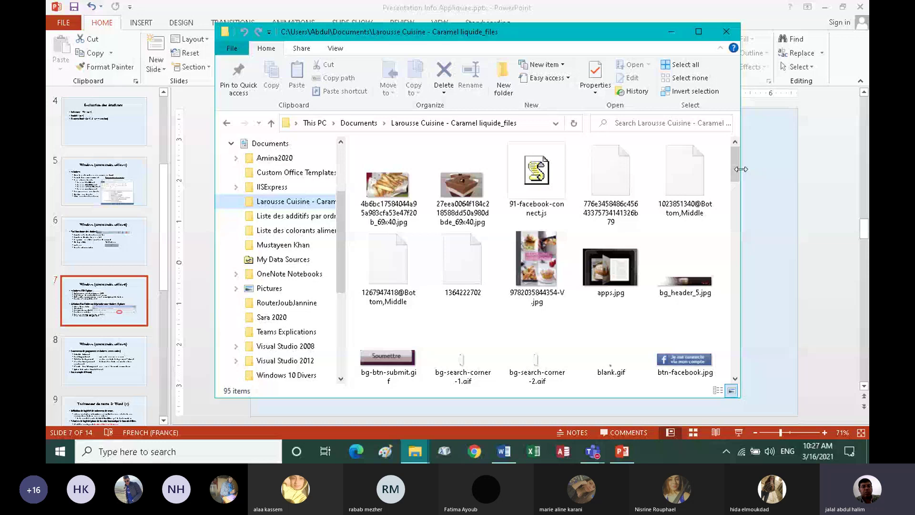
pyautogui.click(699, 32)
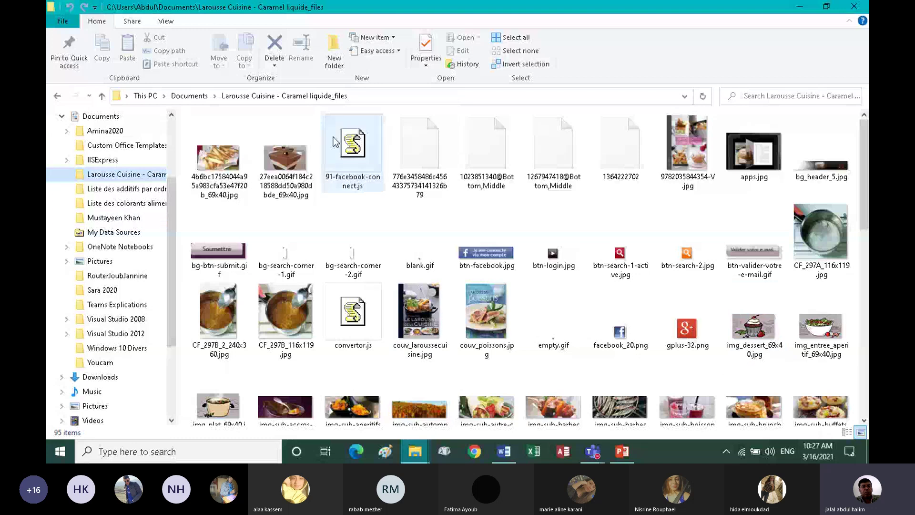
# Step: Show the folder's files as extra large icons, small icons, tiles, list, content and details, ending with the medium icons layout
pyautogui.click(166, 22)
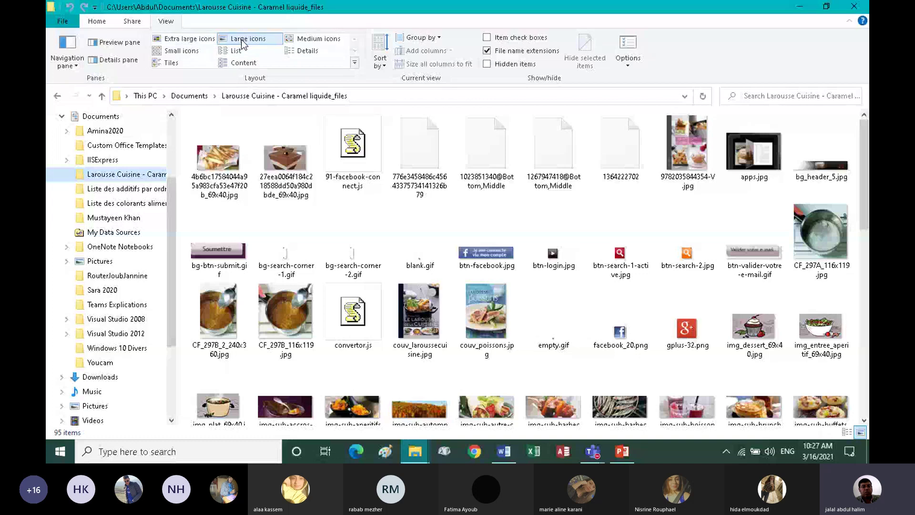
pyautogui.click(183, 38)
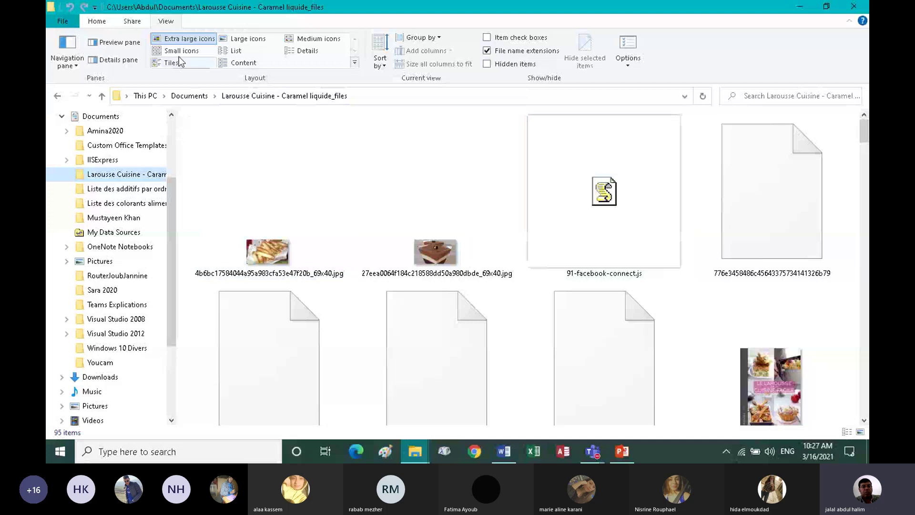
pyautogui.click(181, 51)
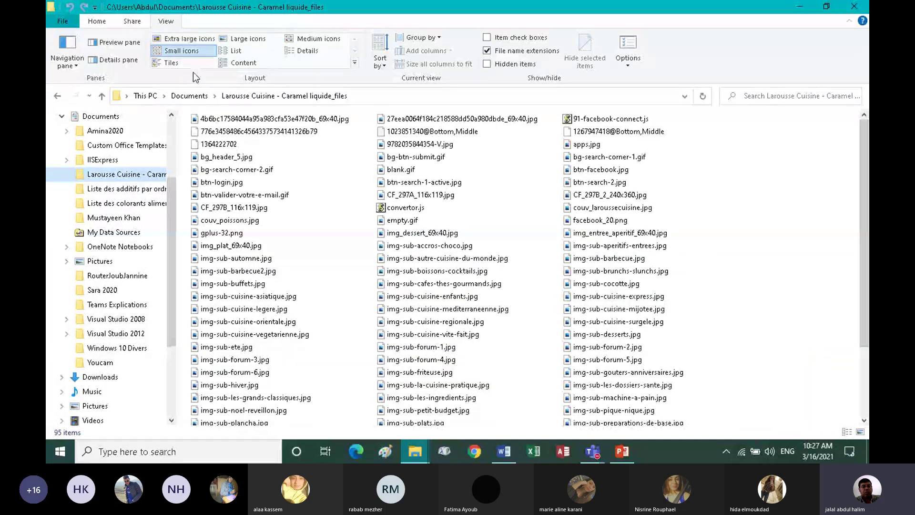
pyautogui.click(172, 63)
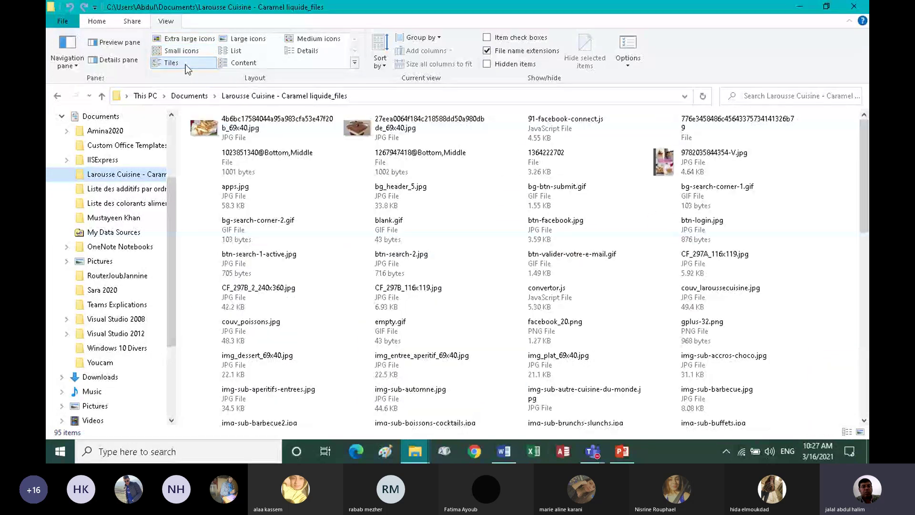
pyautogui.click(239, 51)
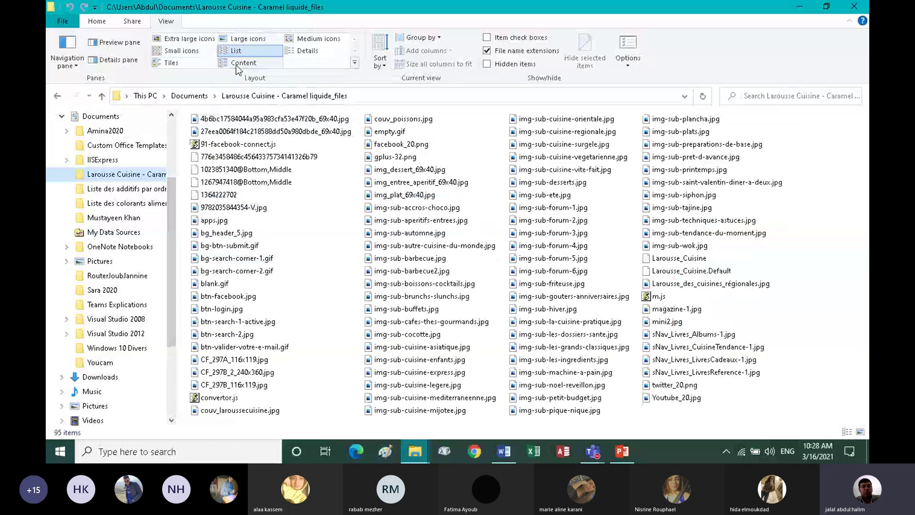
pyautogui.click(239, 64)
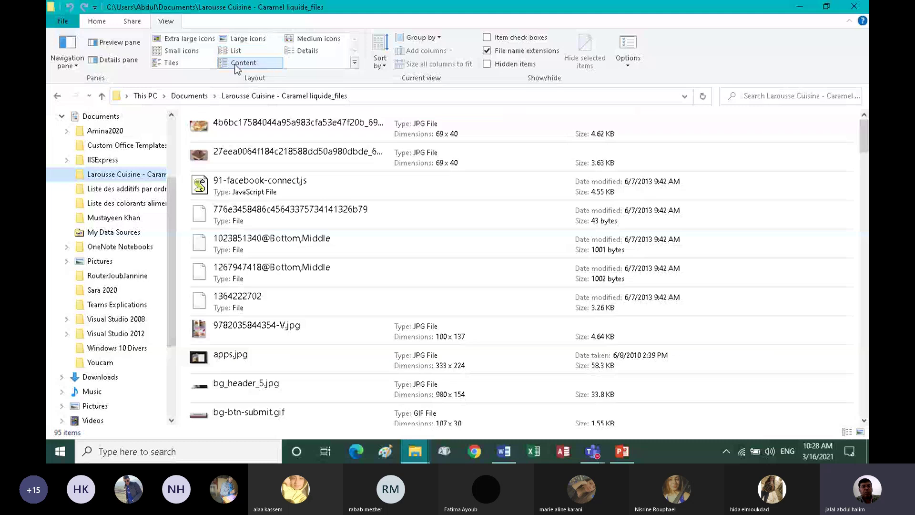
pyautogui.click(328, 46)
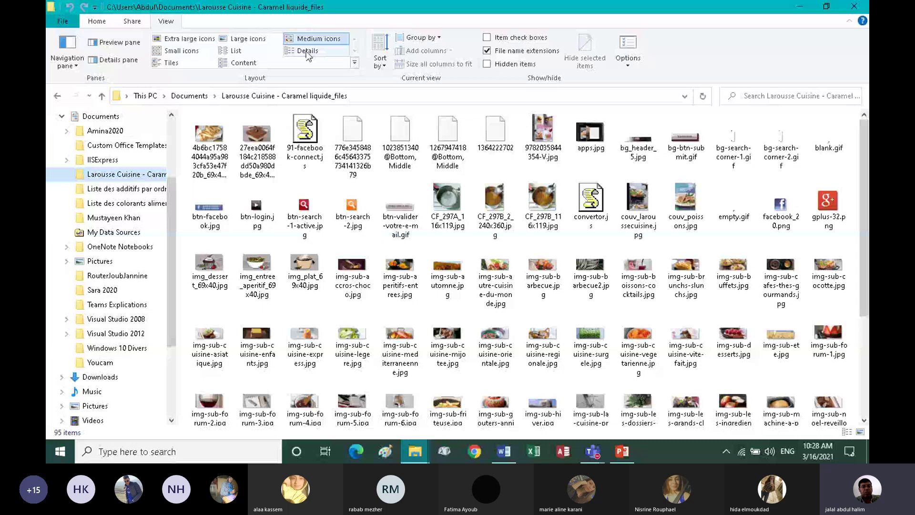
pyautogui.click(306, 50)
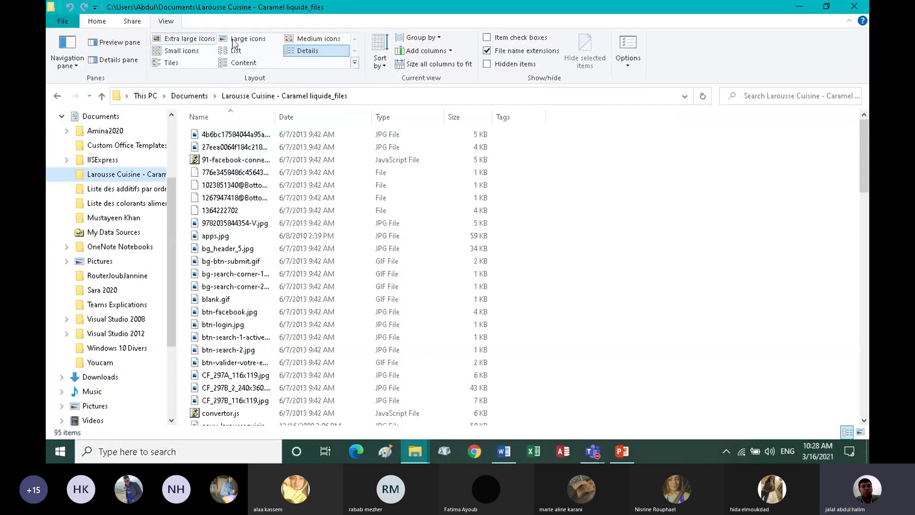
pyautogui.click(191, 53)
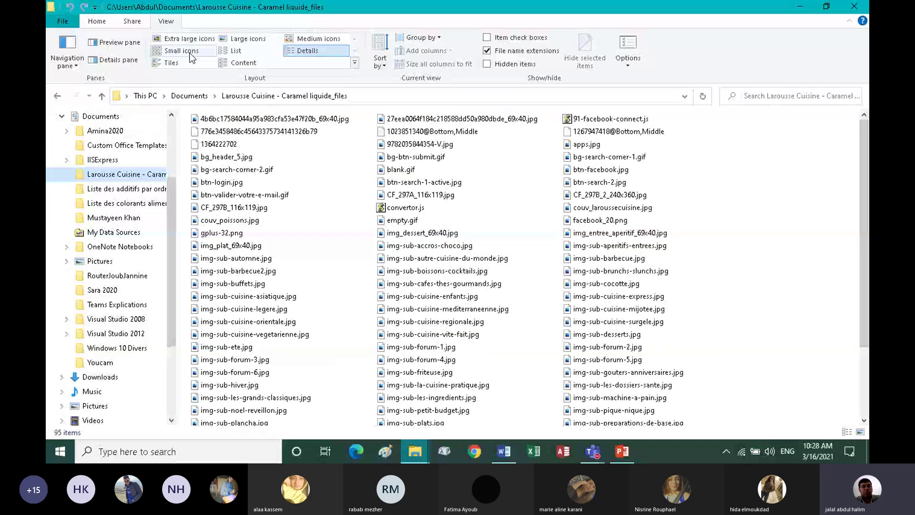
pyautogui.click(318, 43)
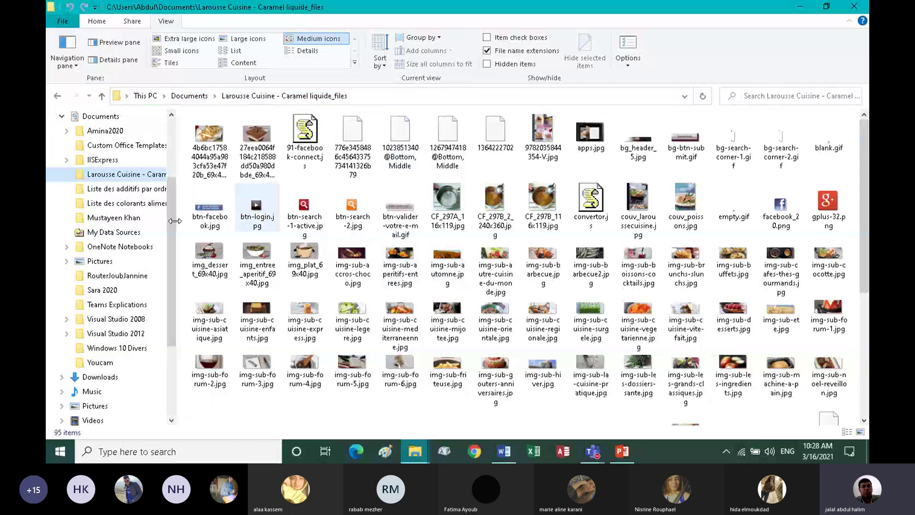
# Step: Collapse Documents in the folder tree, then display Local Disk (D:) and expand its folders
pyautogui.click(62, 117)
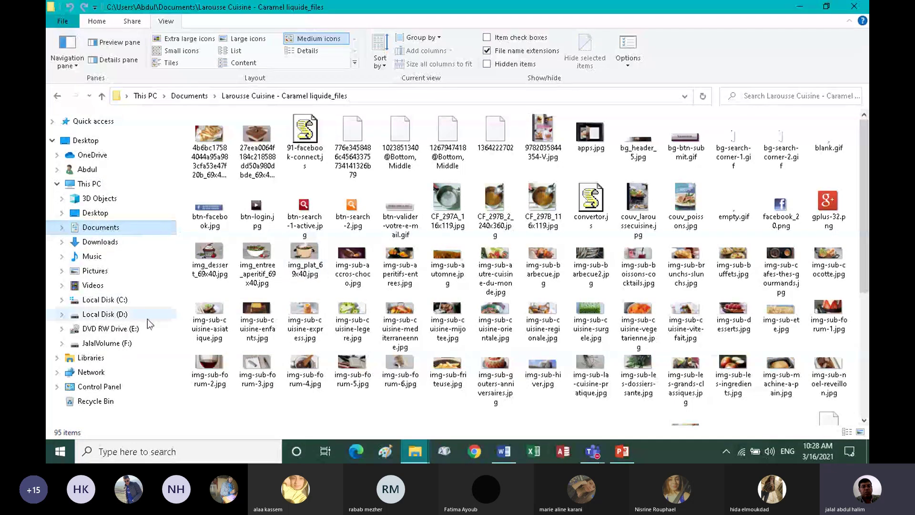
pyautogui.click(89, 316)
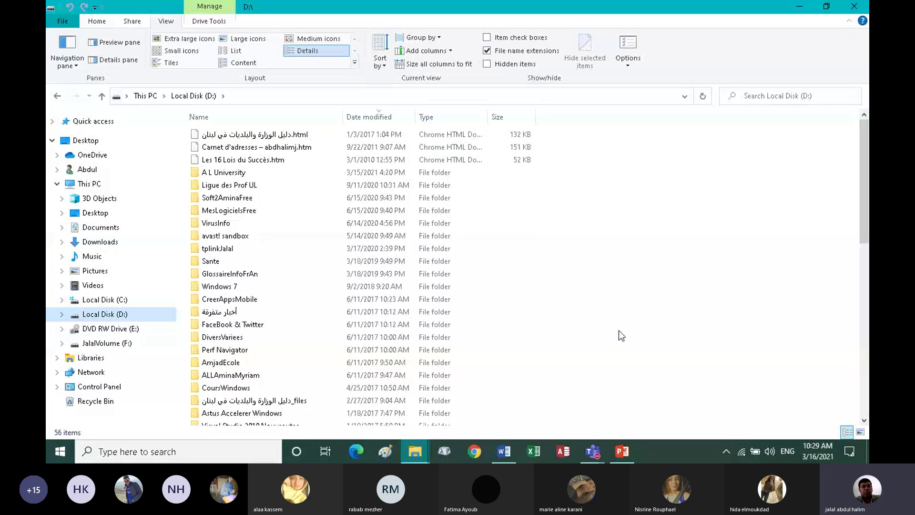
pyautogui.click(62, 315)
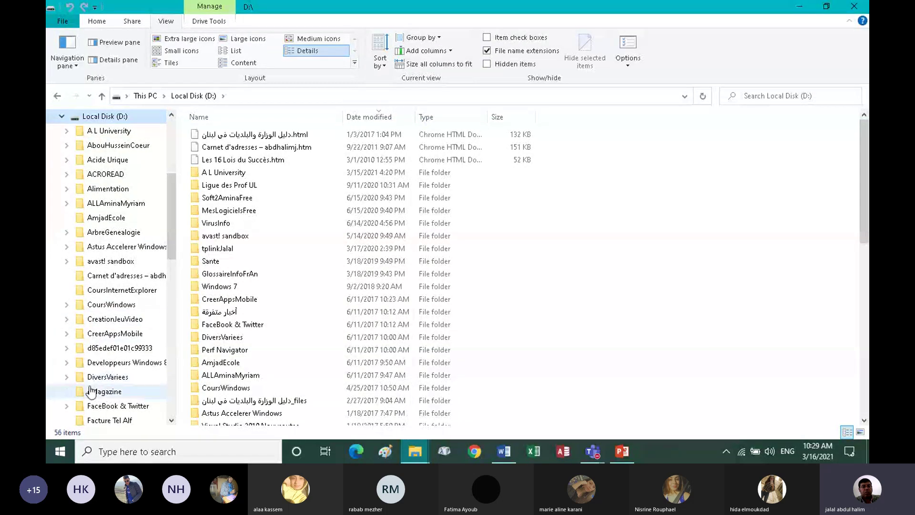
# Step: Open the A L University folder on drive D:, look through its contents and expand it in the folder tree
pyautogui.scroll(-1, 93, 410)
pyautogui.scroll(-1, 93, 410)
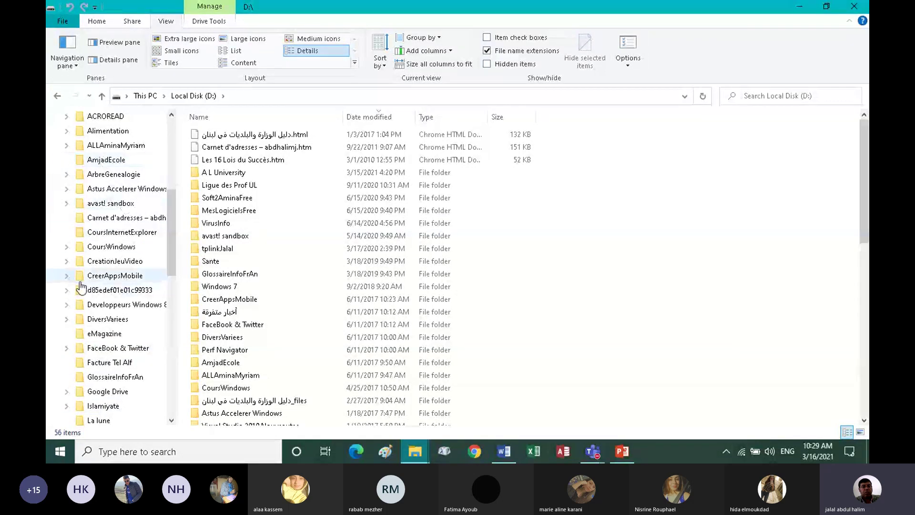
pyautogui.scroll(1, 81, 287)
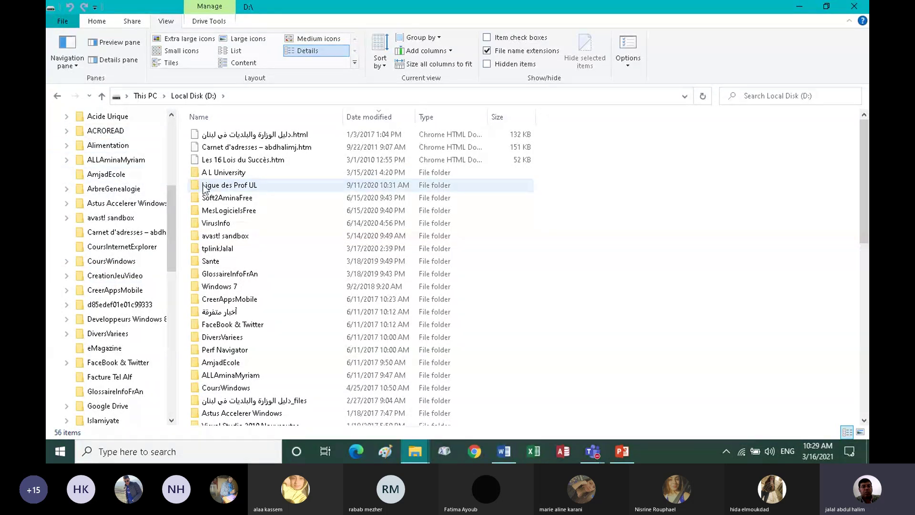
pyautogui.scroll(1, 112, 191)
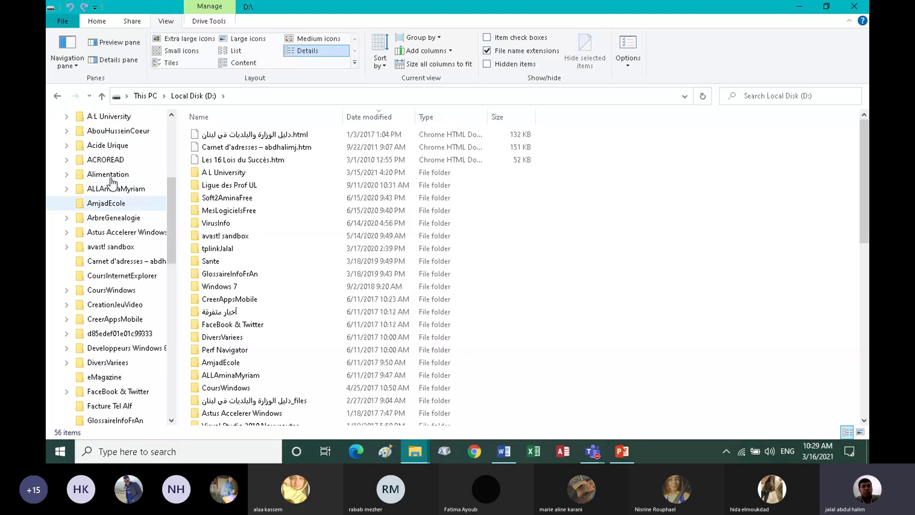
pyautogui.click(82, 118)
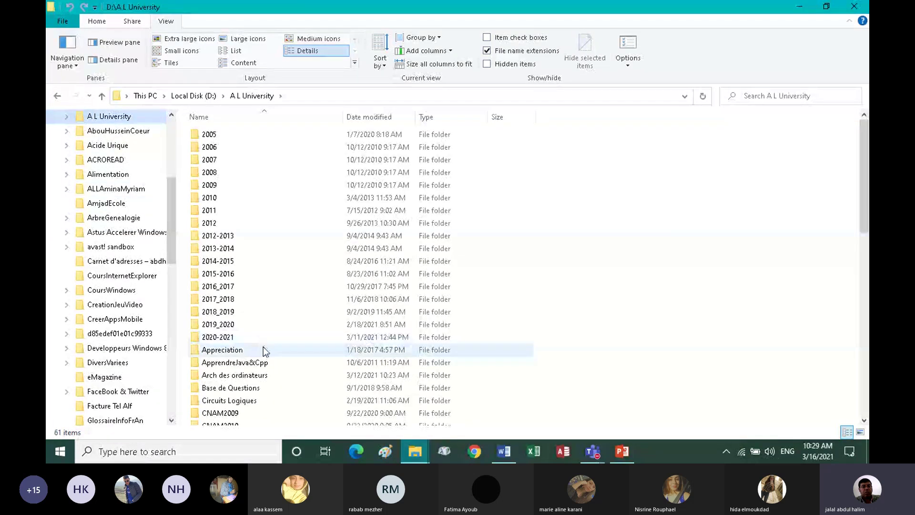
pyautogui.scroll(-10, 259, 350)
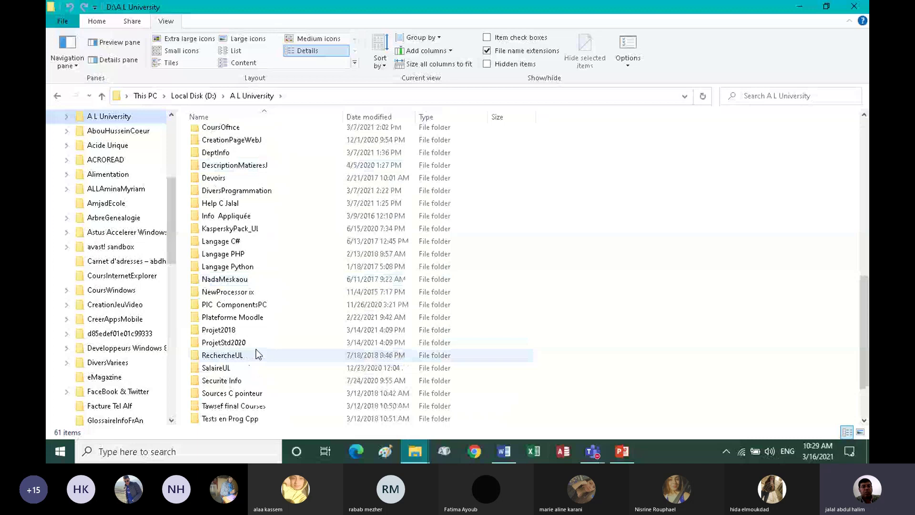
pyautogui.scroll(-2, 256, 354)
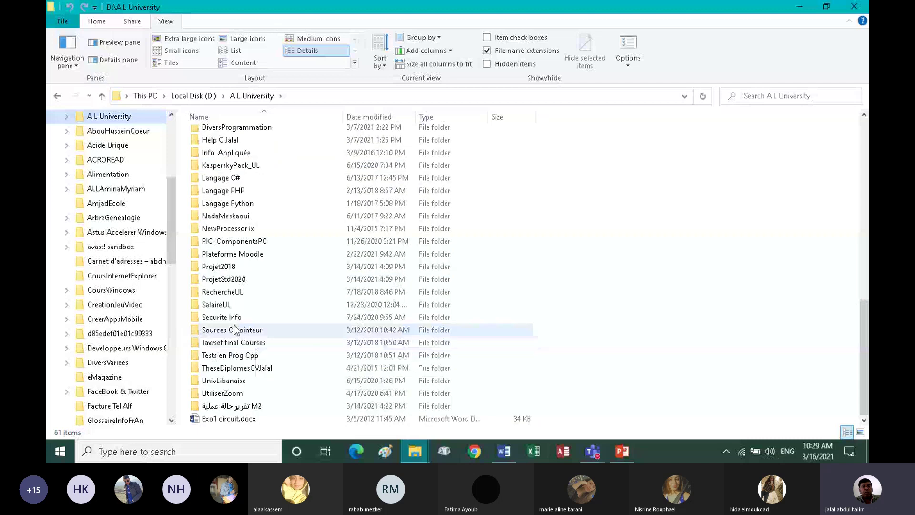
pyautogui.click(66, 117)
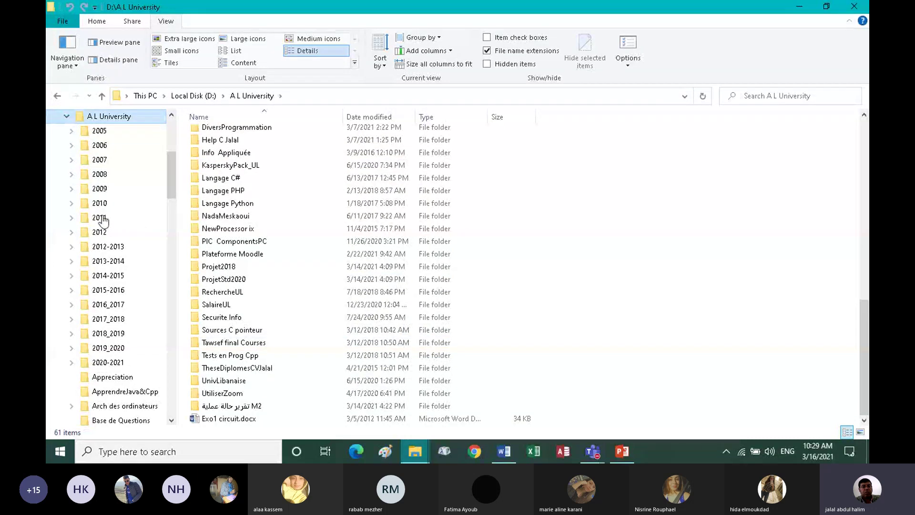
# Step: Open the CoursOffice folder inside A L University, look through its files and expand its subfolders in the tree
pyautogui.scroll(-5, 103, 220)
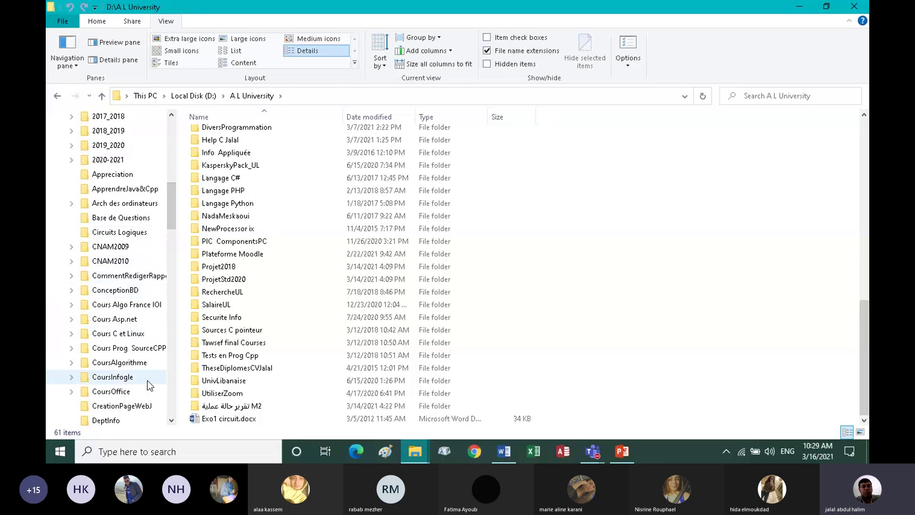
pyautogui.click(84, 395)
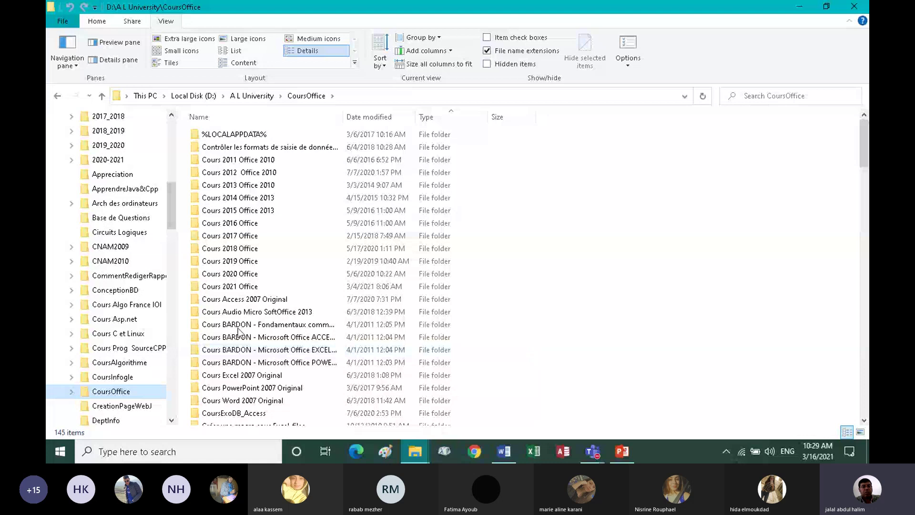
pyautogui.scroll(-8, 238, 331)
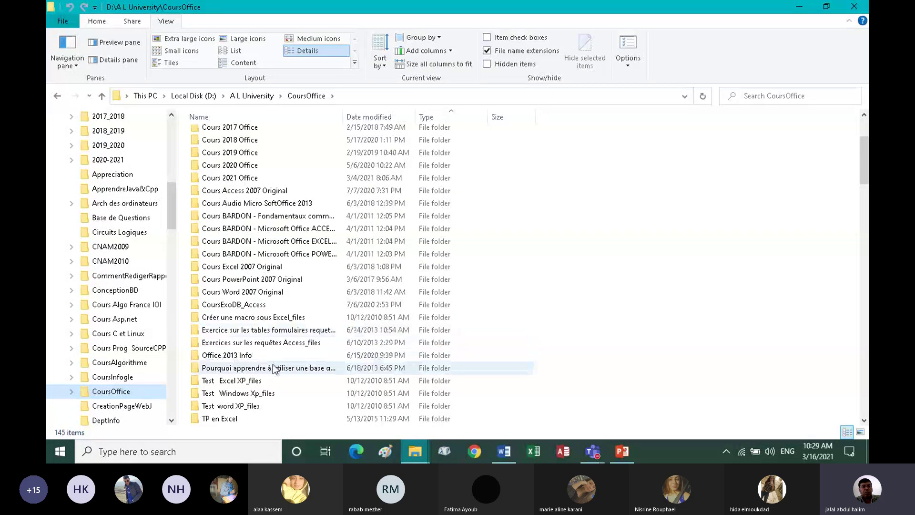
pyautogui.scroll(-7, 254, 307)
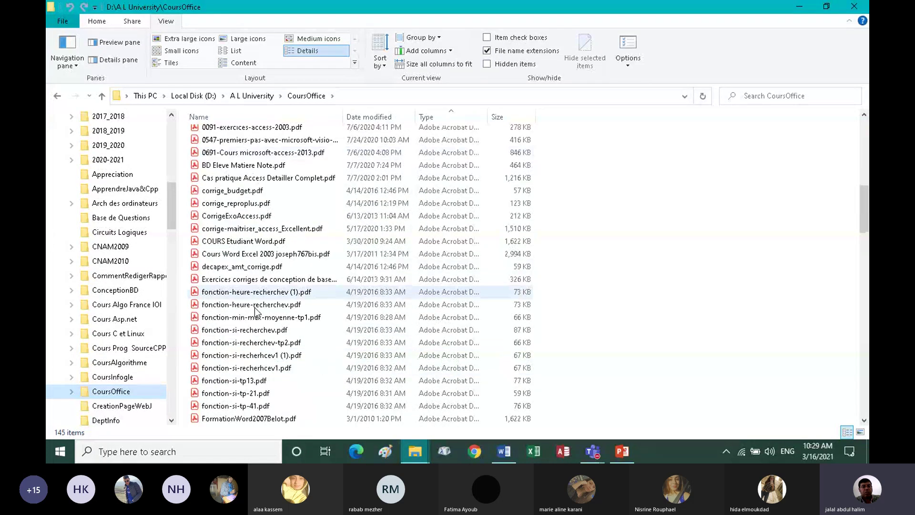
pyautogui.scroll(-3, 281, 355)
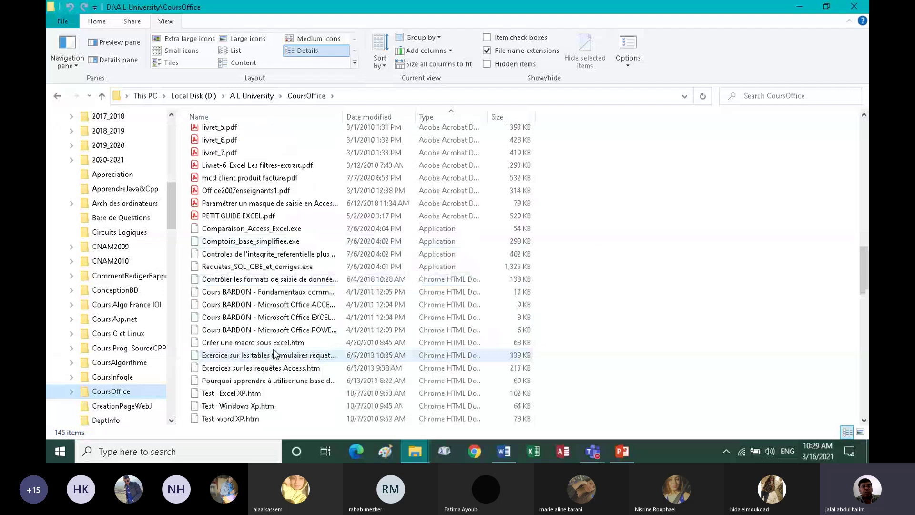
pyautogui.scroll(-1, 274, 354)
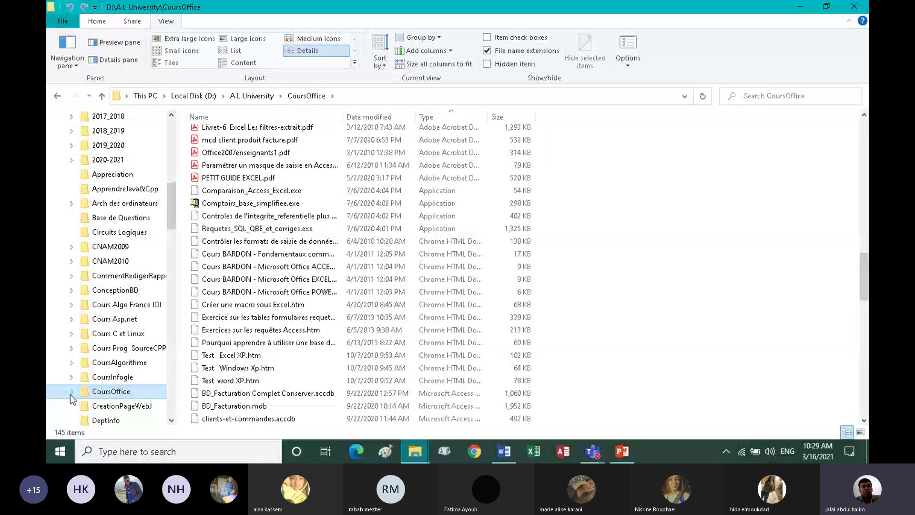
pyautogui.click(72, 391)
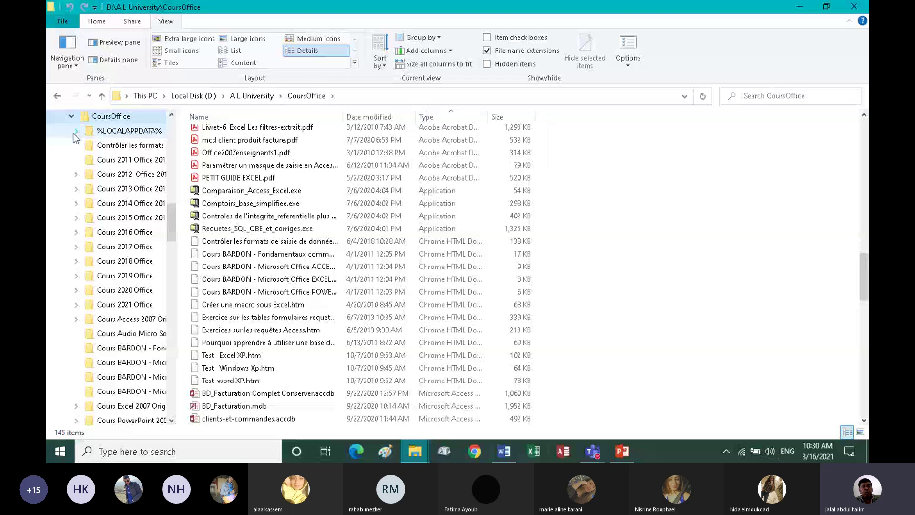
# Step: Open the Cours 2021 Office folder inside CoursOffice and go into its MS Word subfolder
pyautogui.click(92, 308)
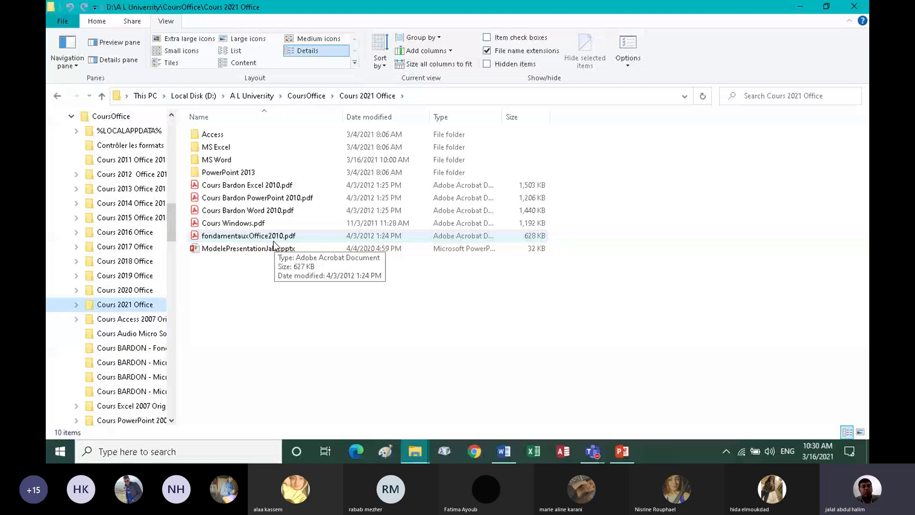
pyautogui.click(197, 160)
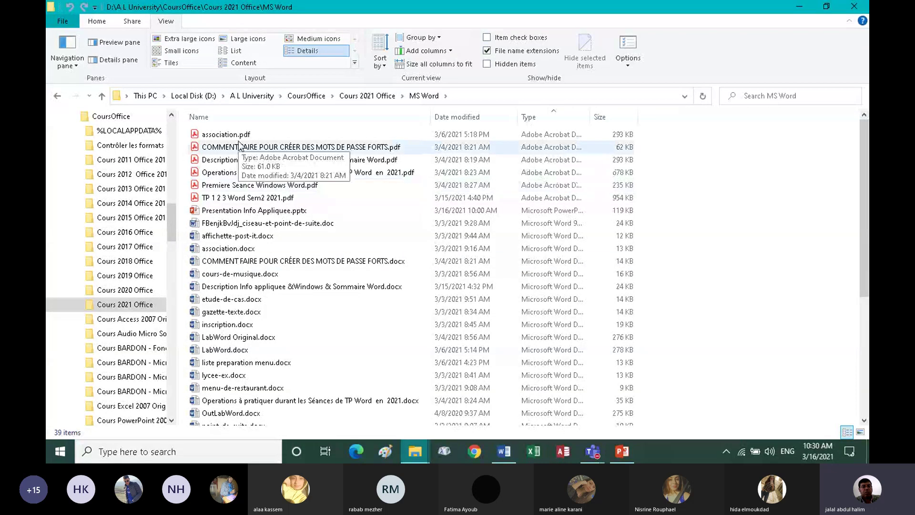
# Step: Look through the PDF, Word, video and archive files in the MS Word folder, comparing their types, dates and sizes
pyautogui.scroll(-5, 237, 152)
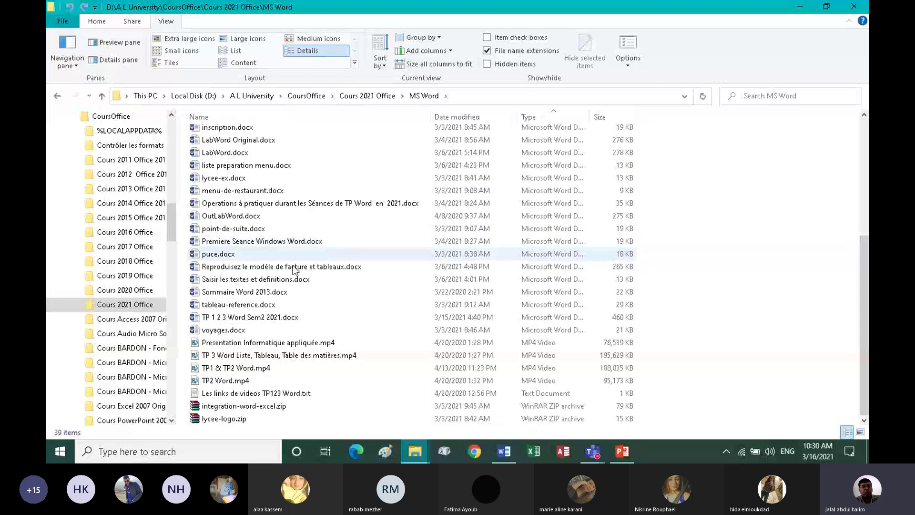
pyautogui.scroll(5, 259, 299)
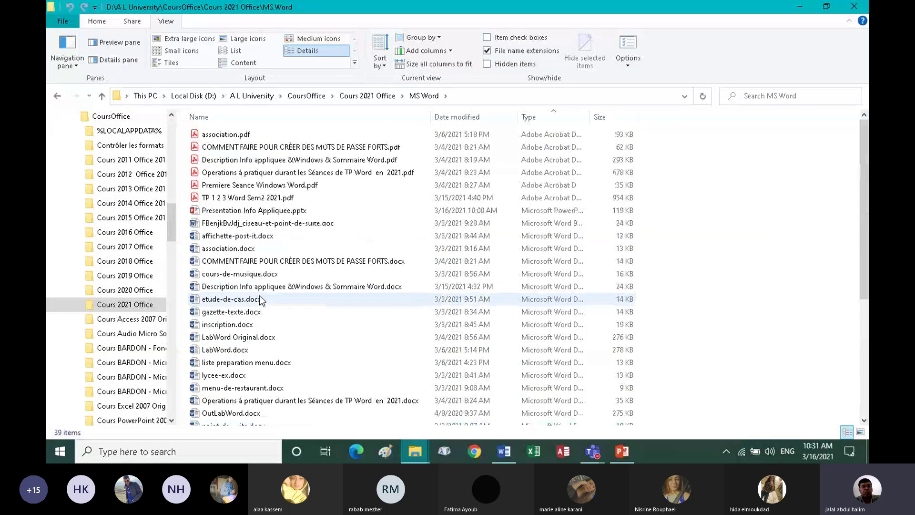
pyautogui.scroll(-3, 259, 299)
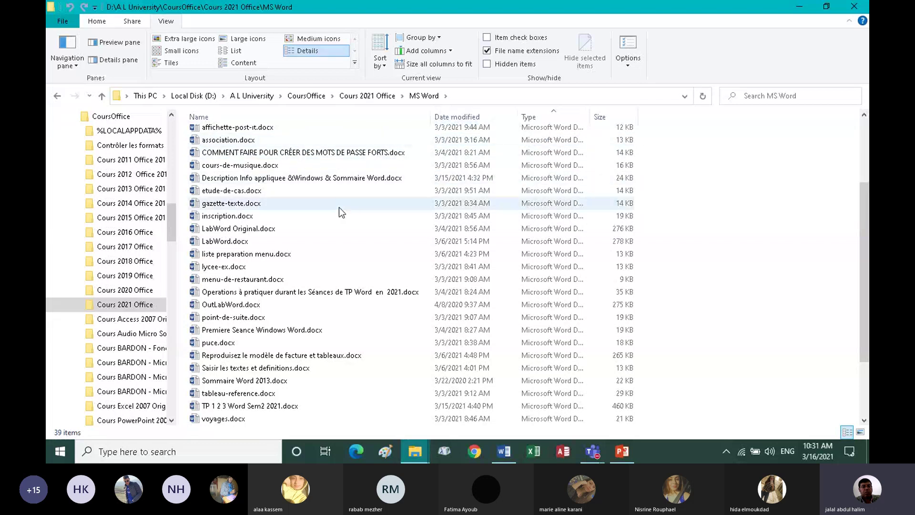
pyautogui.scroll(-4, 300, 273)
pyautogui.scroll(5, 300, 273)
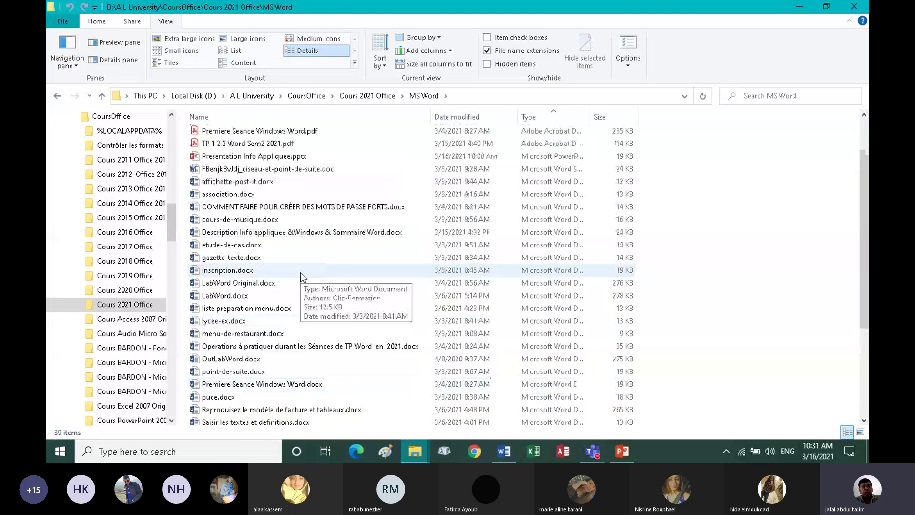
pyautogui.scroll(-2, 198, 250)
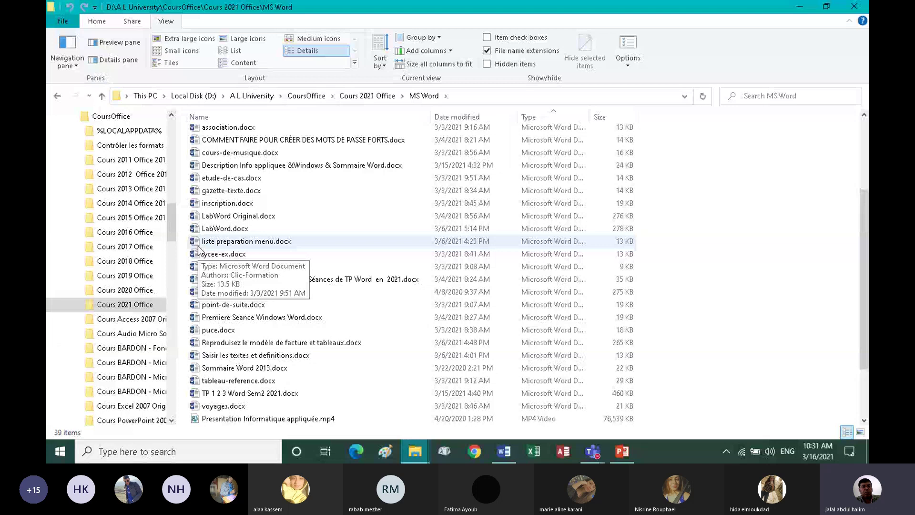
pyautogui.scroll(3, 199, 250)
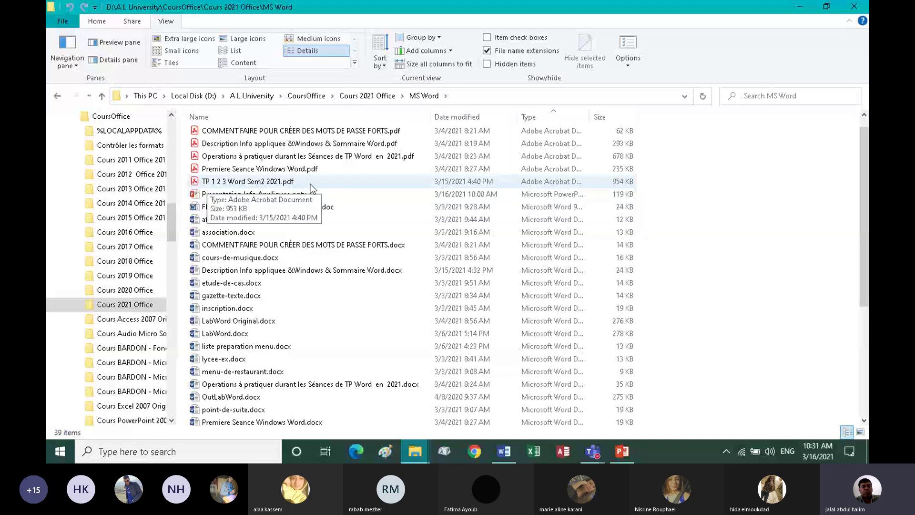
pyautogui.scroll(1, 248, 191)
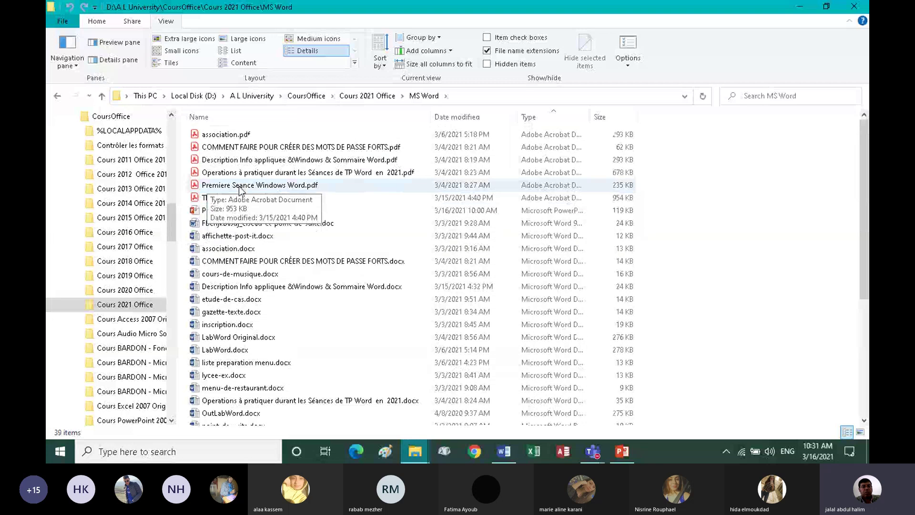
pyautogui.scroll(-5, 240, 195)
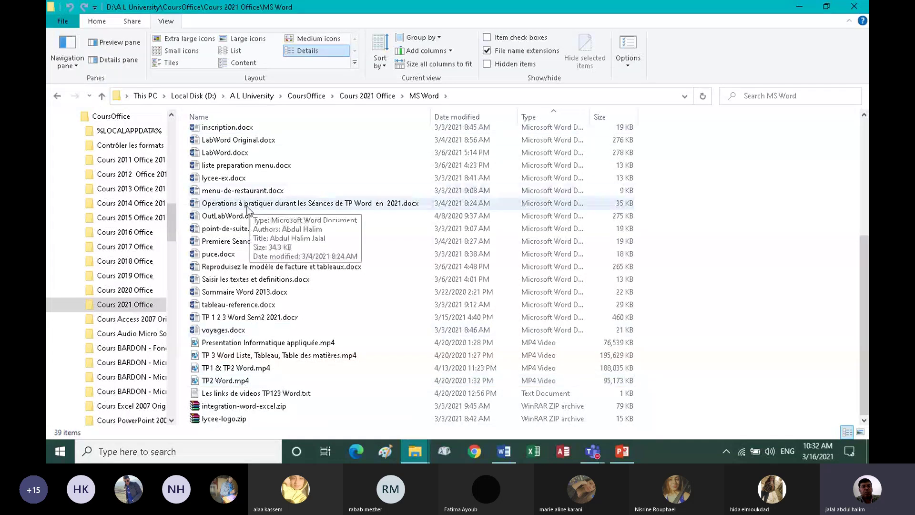
pyautogui.scroll(4, 248, 220)
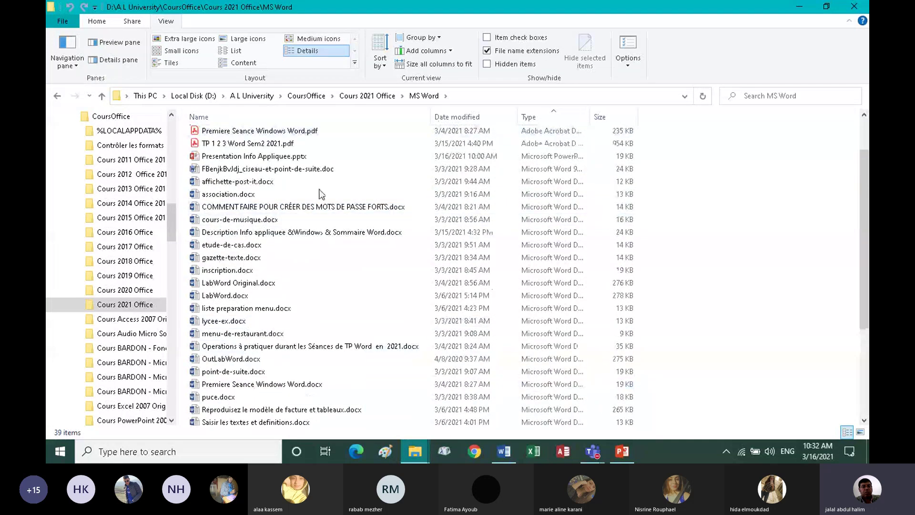
# Step: Switch to the Presentation Info Appliquee.pptx presentation in PowerPoint and show the Windows (commandes utiles-3) slide full screen
pyautogui.click(624, 453)
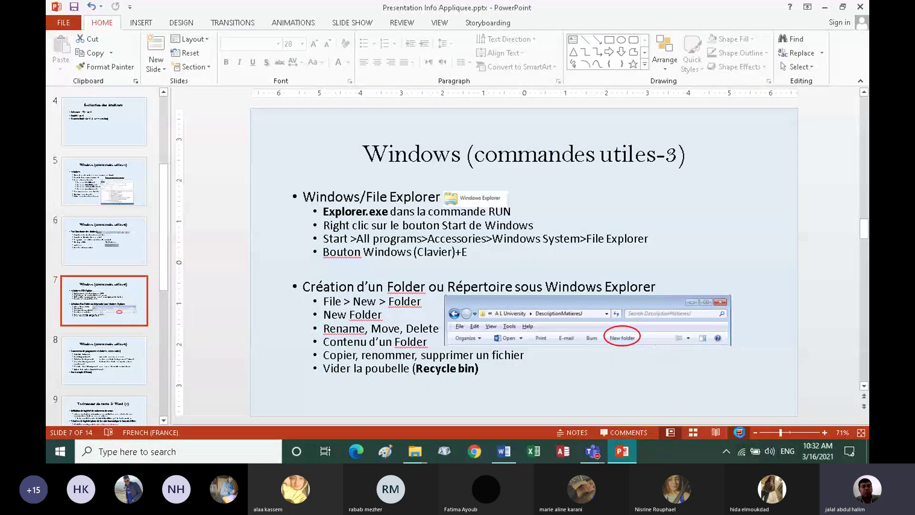
pyautogui.click(739, 432)
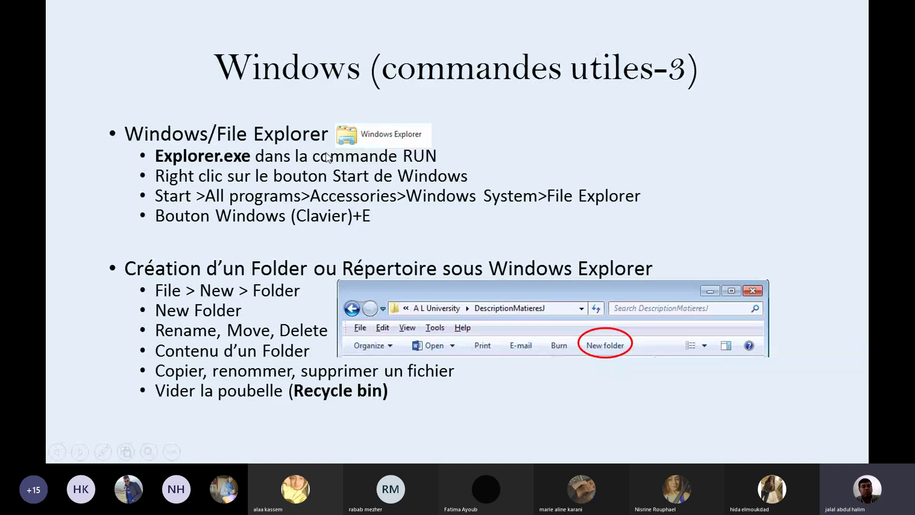
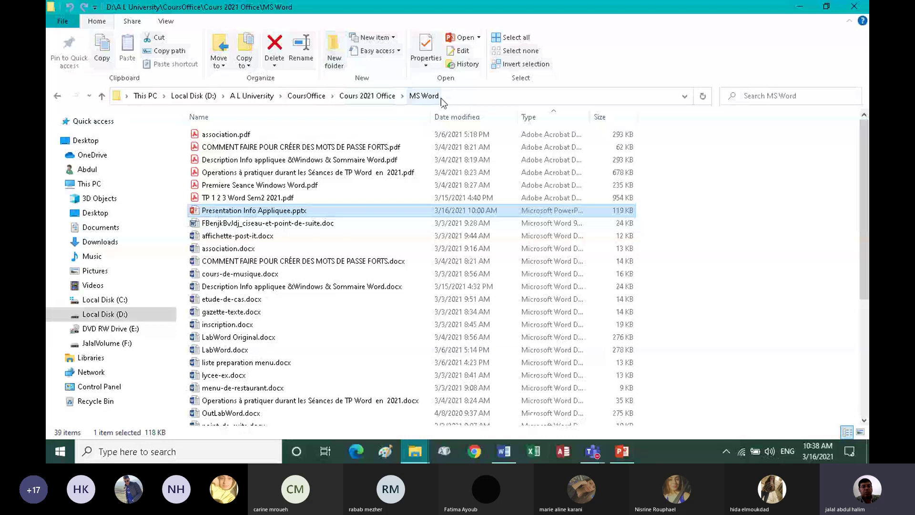
# Step: Create a new folder in the MS Word folder, named Repertoire followed directly by the presenter's first name
pyautogui.click(333, 51)
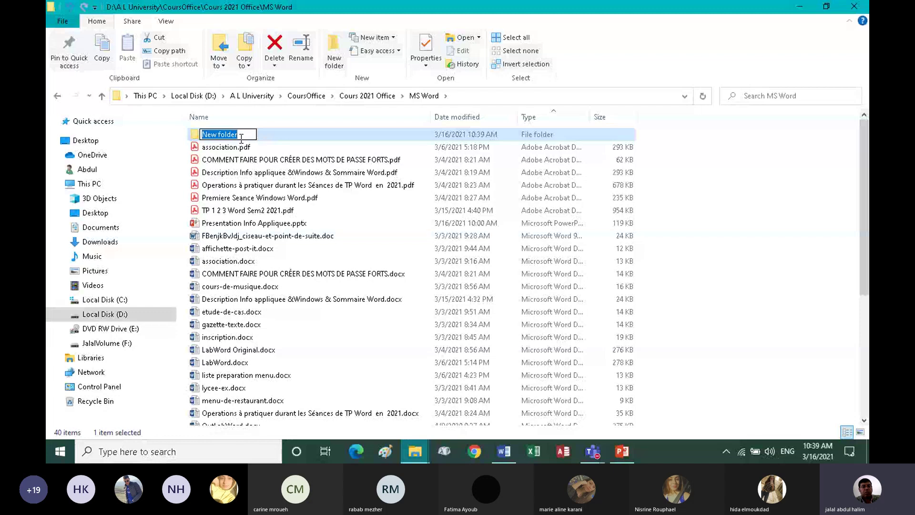
pyautogui.write('Re')
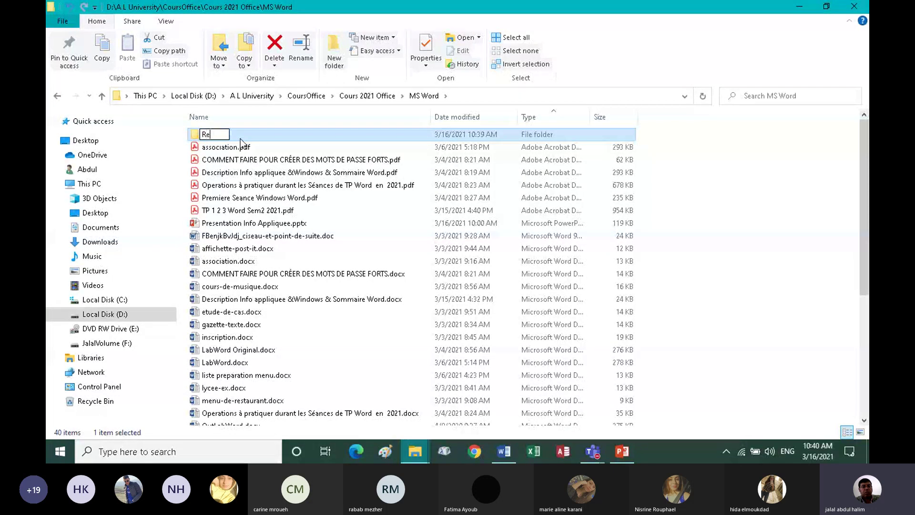
pyautogui.write('pertoire')
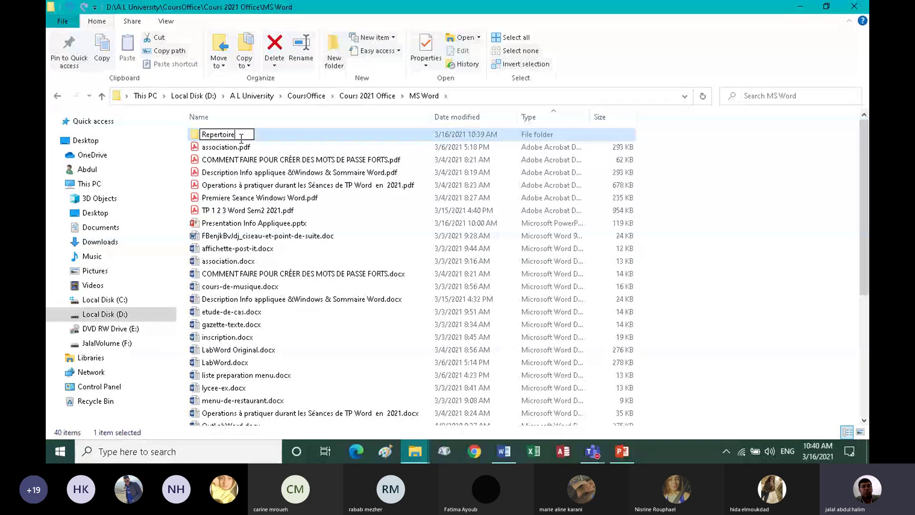
pyautogui.write('Ja')
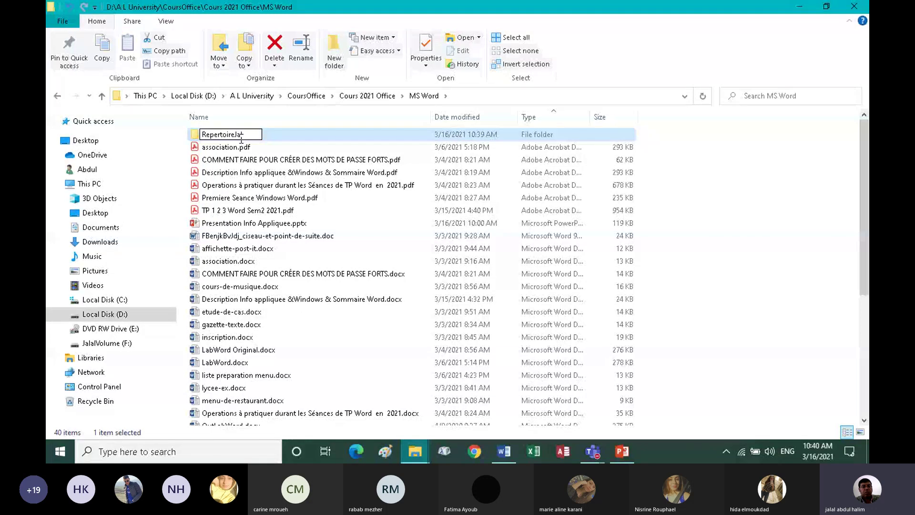
pyautogui.write('lal')
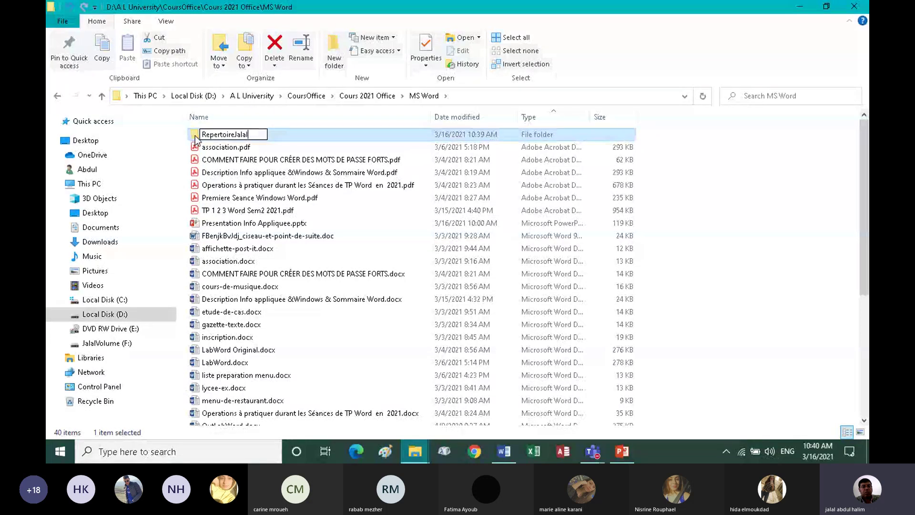
pyautogui.press('Return')
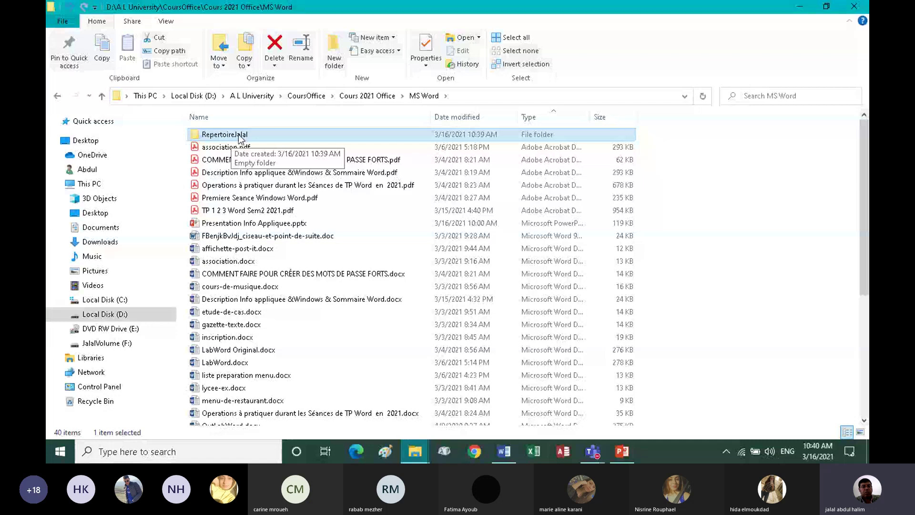
# Step: Show the commands available for the new folder, and those available for the association.pdf file
pyautogui.rightClick(199, 137)
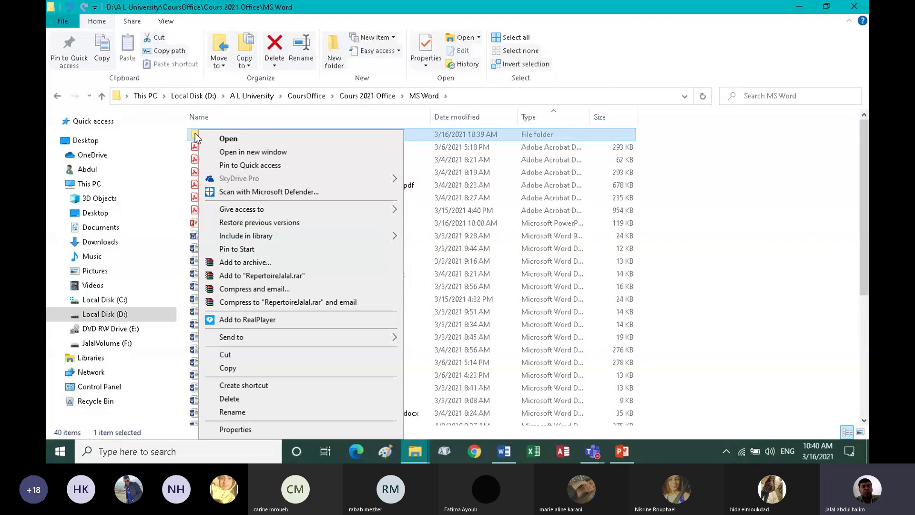
pyautogui.click(710, 171)
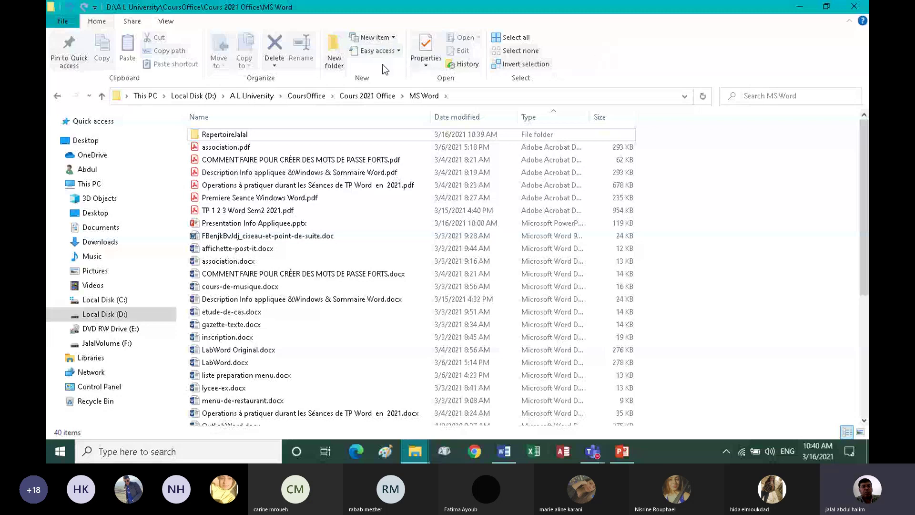
pyautogui.rightClick(350, 5)
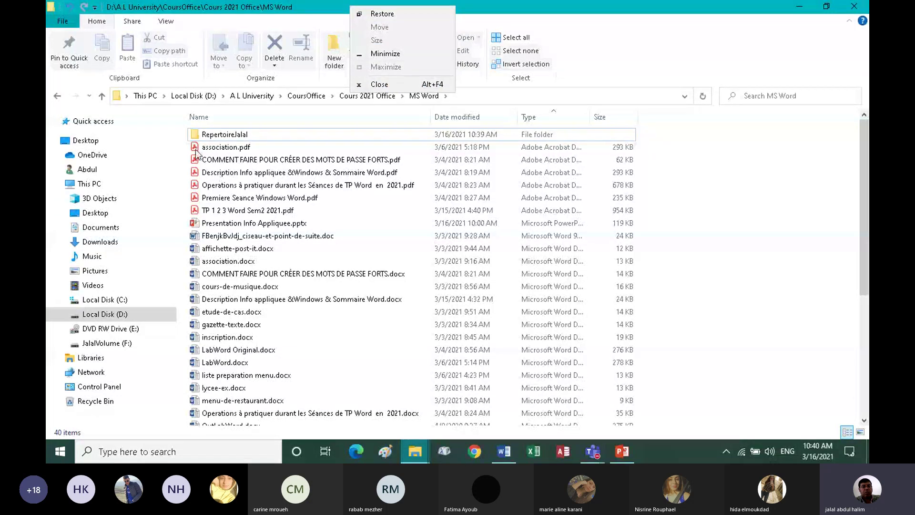
pyautogui.press('Escape')
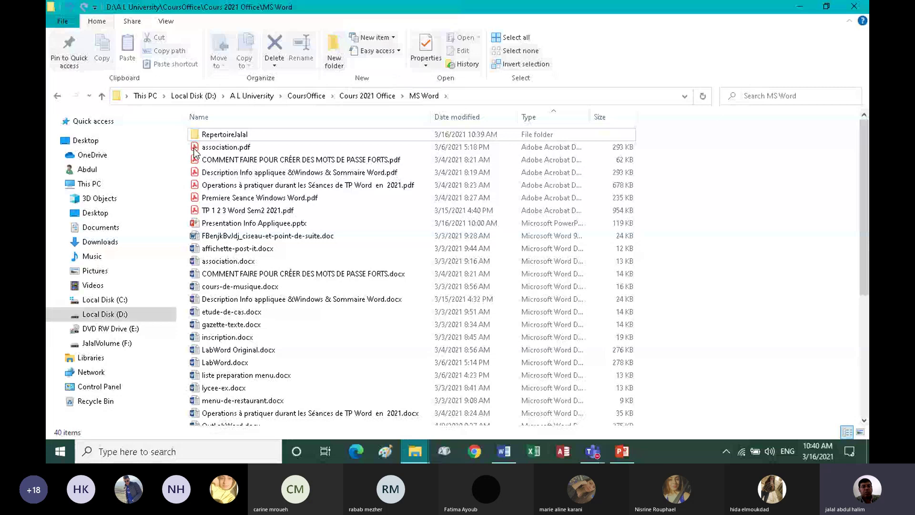
pyautogui.click(195, 152)
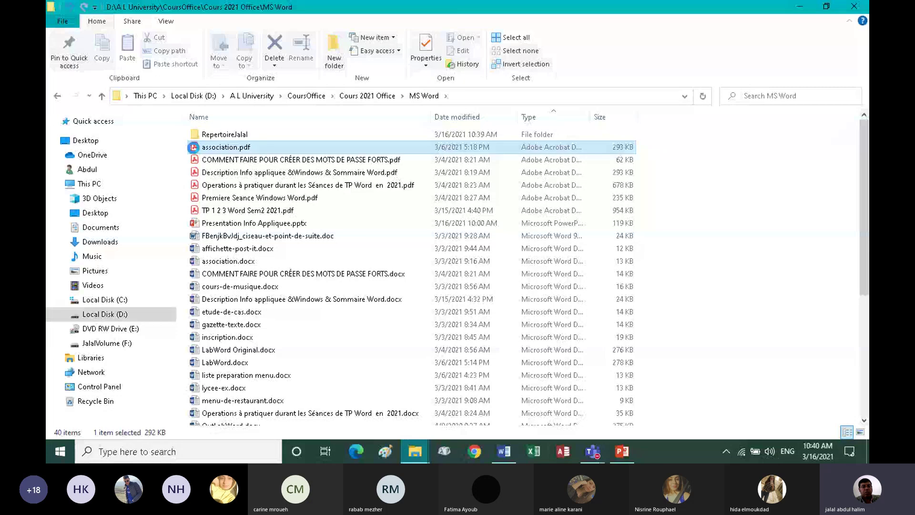
pyautogui.rightClick(194, 149)
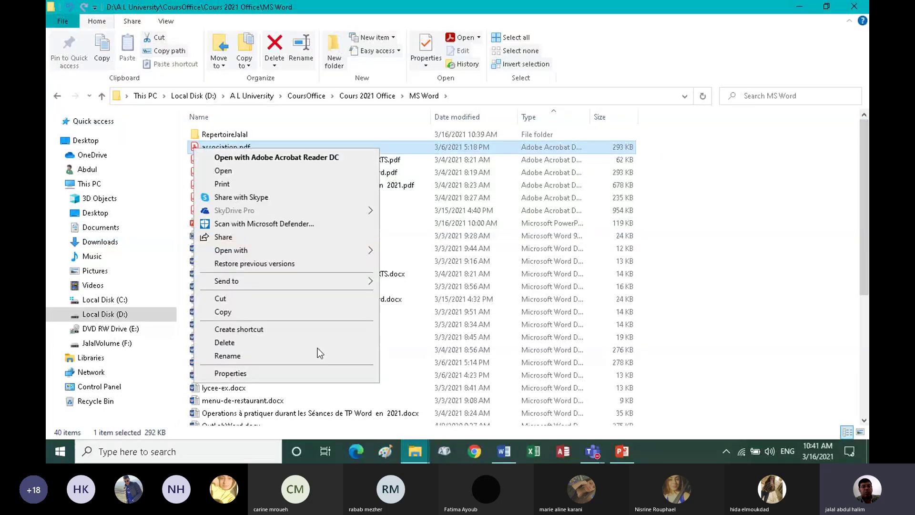
# Step: Rename the new folder as RepWin followed directly by the presenter's first name
pyautogui.rightClick(199, 137)
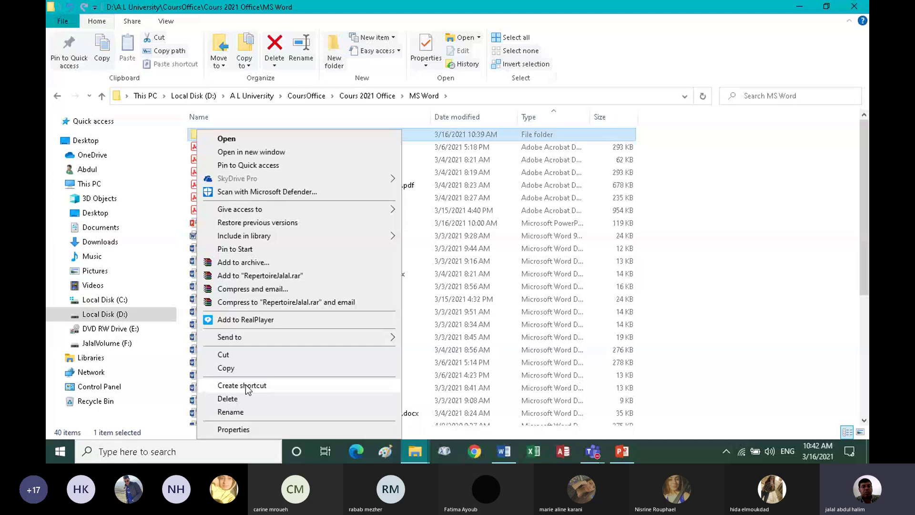
pyautogui.click(230, 412)
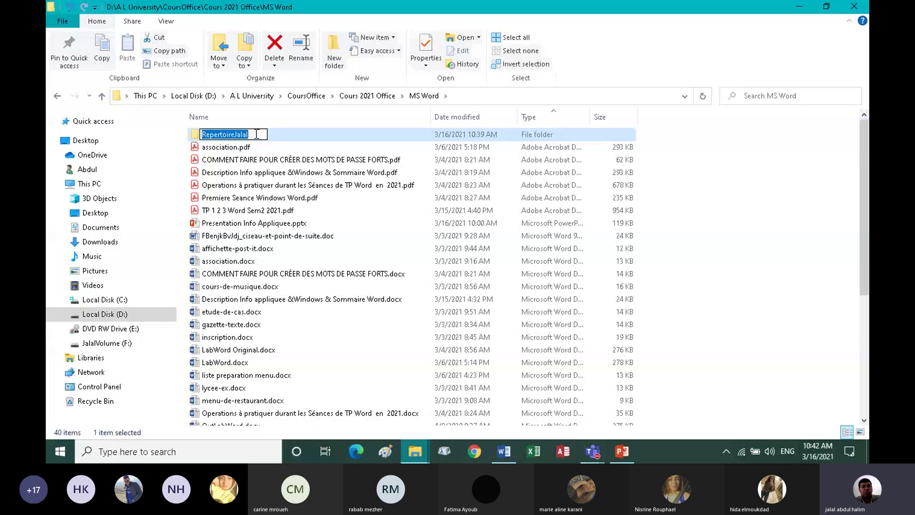
pyautogui.click(256, 135)
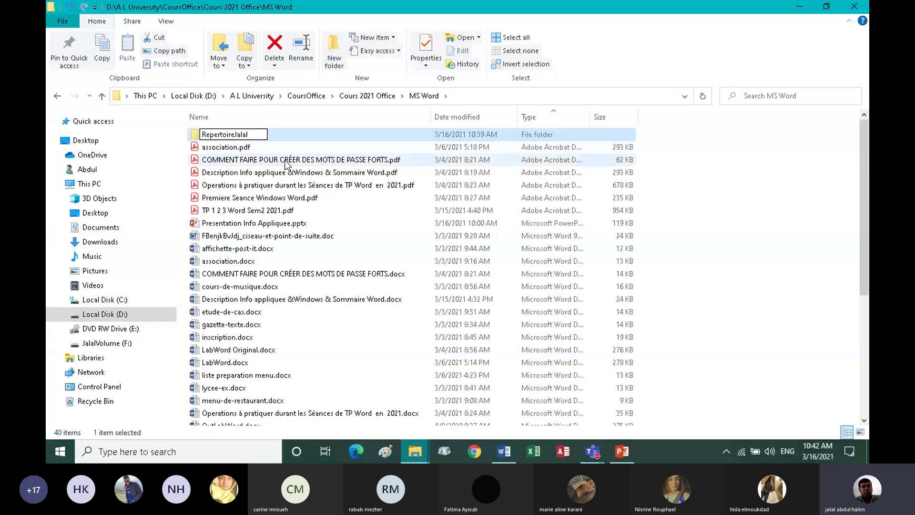
pyautogui.press('BackSpace')
pyautogui.press('BackSpace')
pyautogui.press('BackSpace')
pyautogui.press('BackSpace')
pyautogui.press('BackSpace')
pyautogui.press('BackSpace')
pyautogui.press('BackSpace')
pyautogui.press('BackSpace')
pyautogui.press('BackSpace')
pyautogui.press('BackSpace')
pyautogui.press('BackSpace')
pyautogui.press('BackSpace')
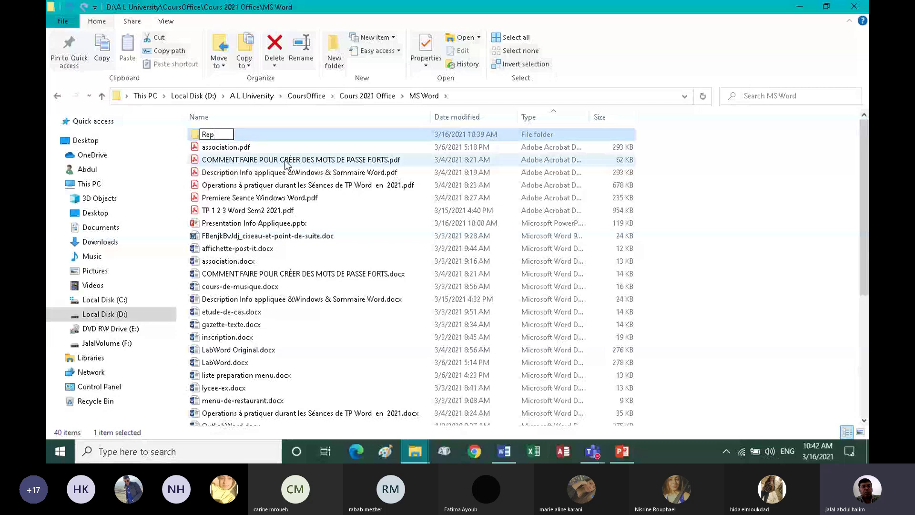
pyautogui.write('WinJalal')
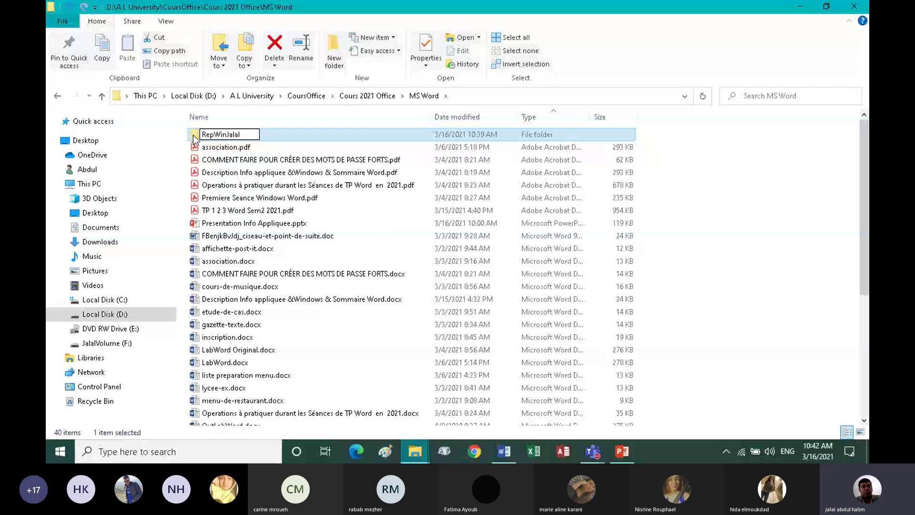
pyautogui.press('Return')
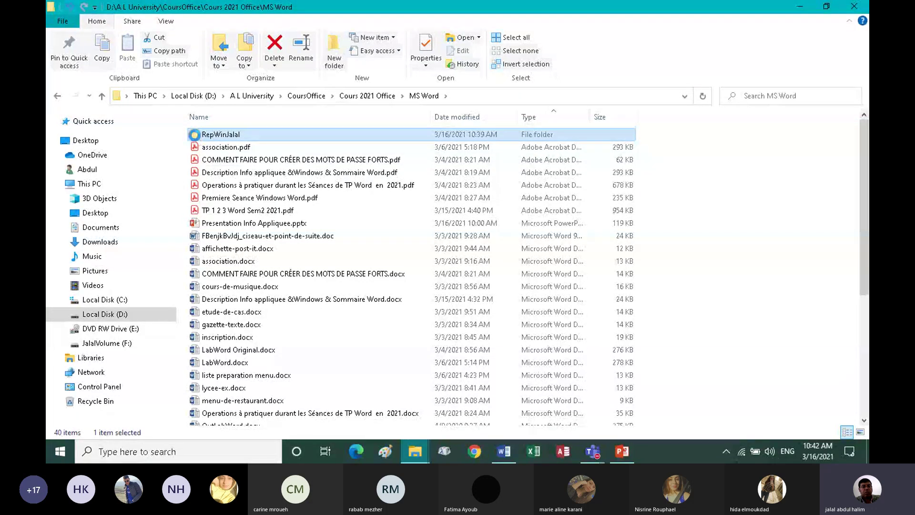
# Step: Open the RepWin folder carrying the presenter's first name and create a subfolder named SubFolder1 in it
pyautogui.doubleClick(194, 136)
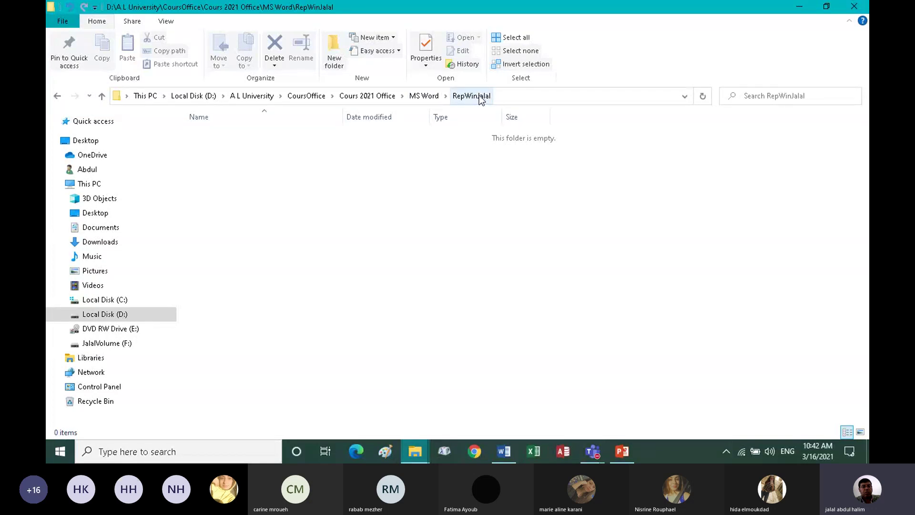
pyautogui.click(335, 62)
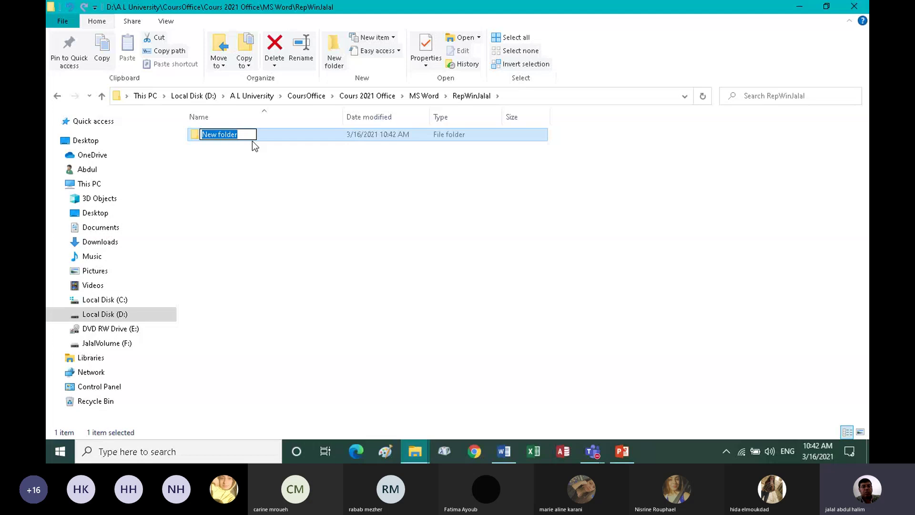
pyautogui.write('So')
pyautogui.write('l')
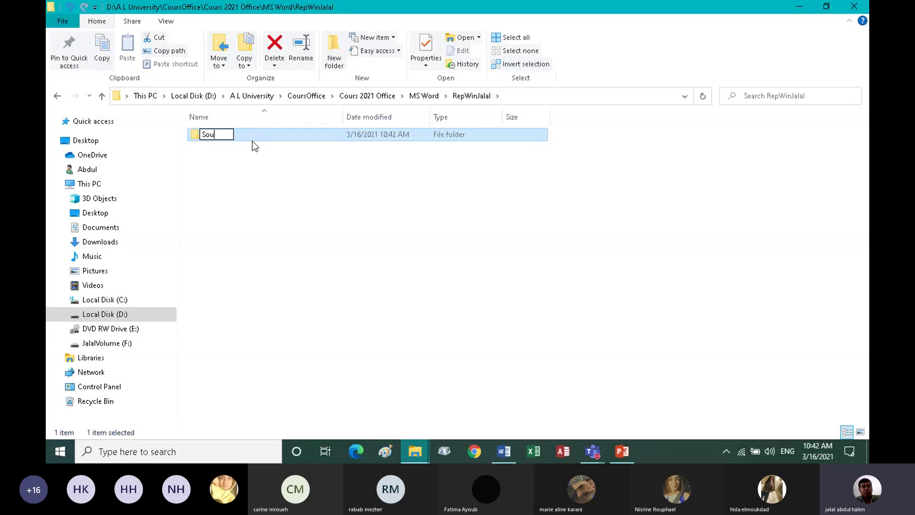
pyautogui.press('BackSpace')
pyautogui.press('BackSpace')
pyautogui.write('ubFolder1')
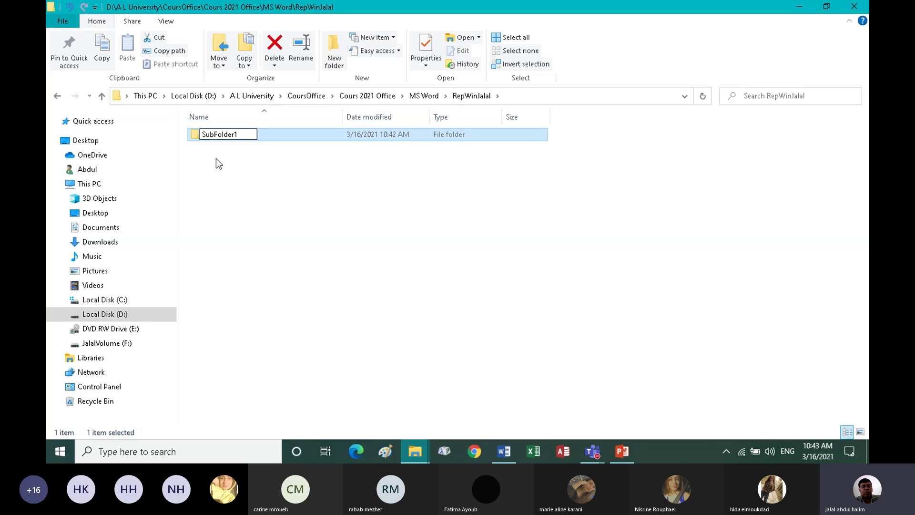
pyautogui.press('Return')
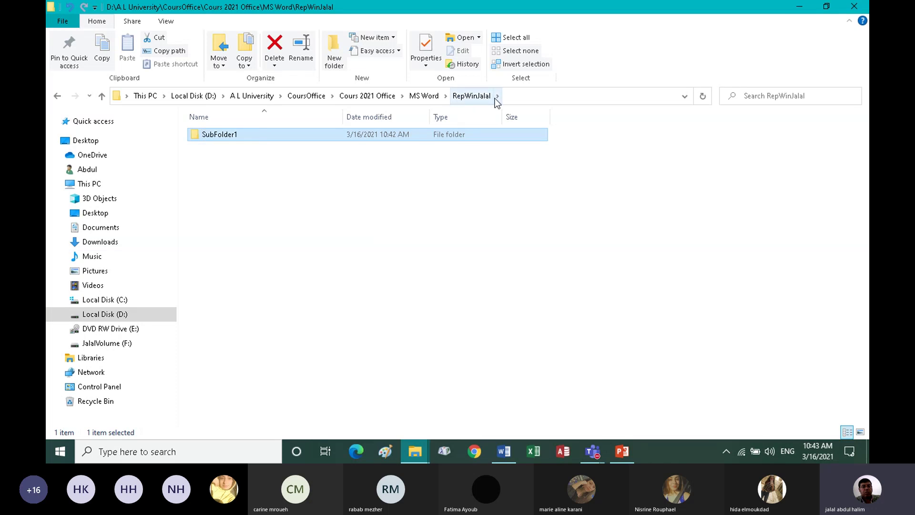
# Step: Create a second subfolder named SubFol2 beside SubFolder1
pyautogui.click(334, 62)
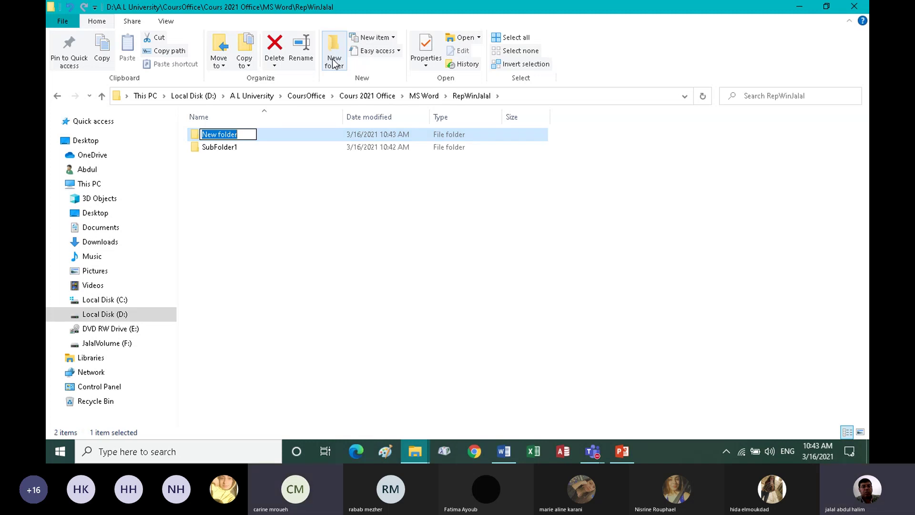
pyautogui.write('SubF')
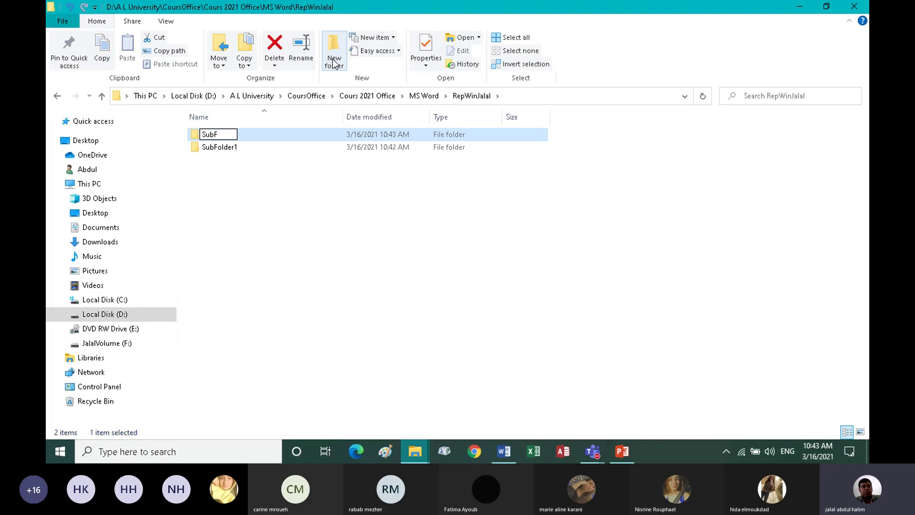
pyautogui.write('ol2')
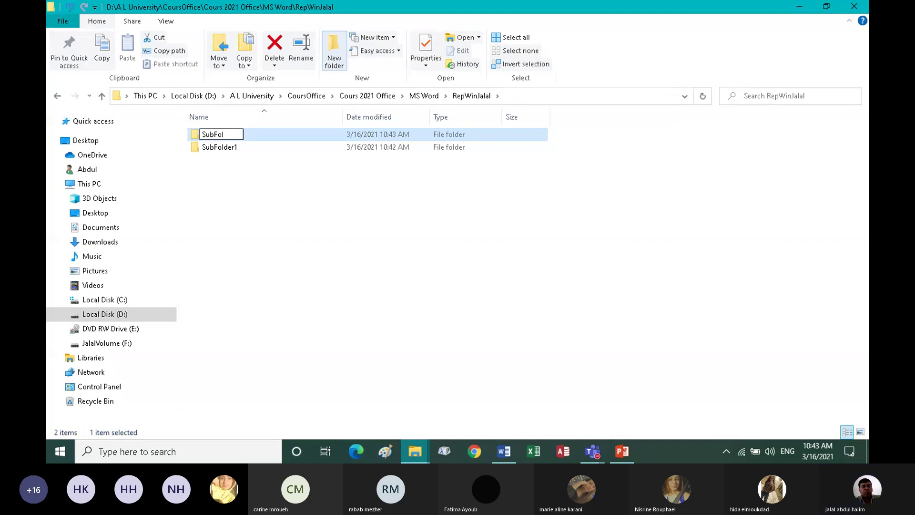
pyautogui.click(216, 172)
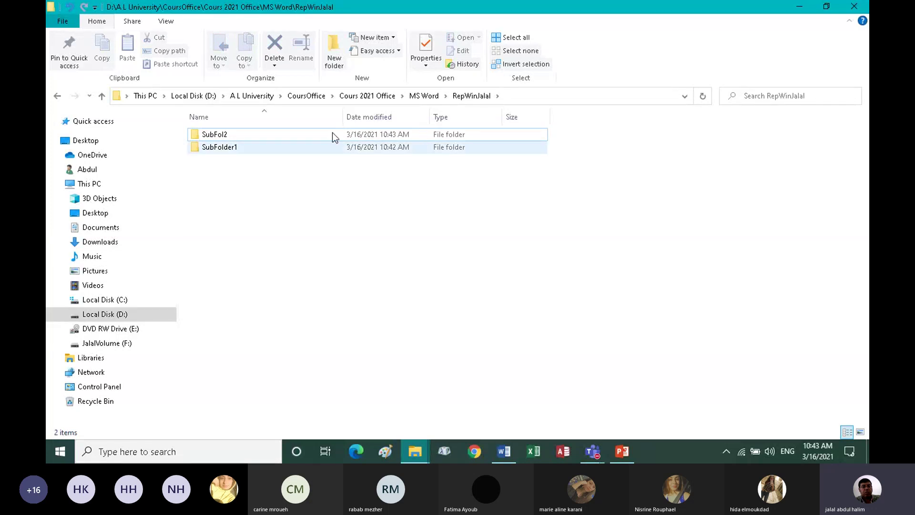
# Step: Return to the MS Word folder and expand the folder tree from Local Disk (D:) down to the subfolders of the new RepWin folder
pyautogui.click(423, 96)
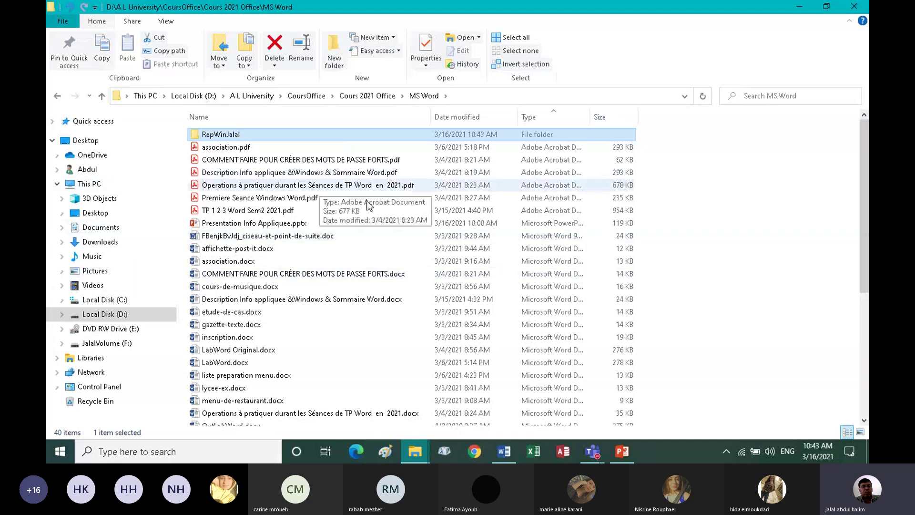
pyautogui.click(61, 313)
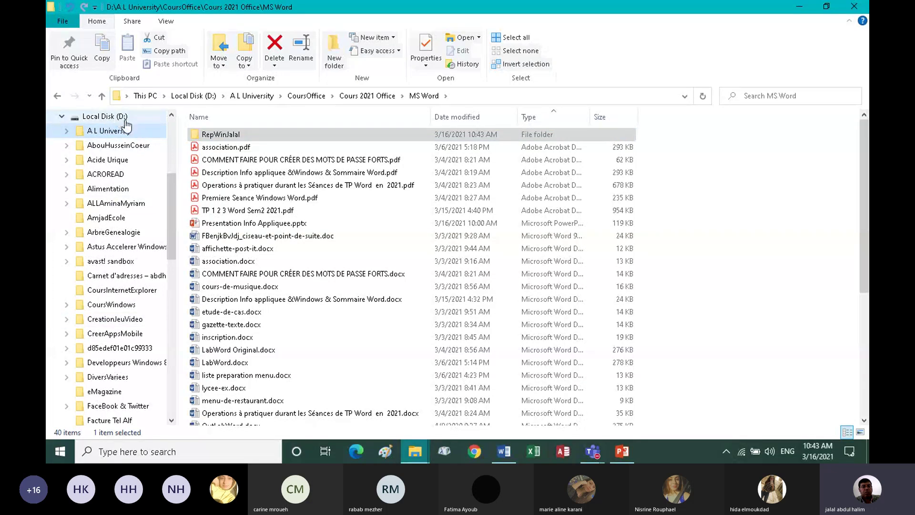
pyautogui.click(66, 132)
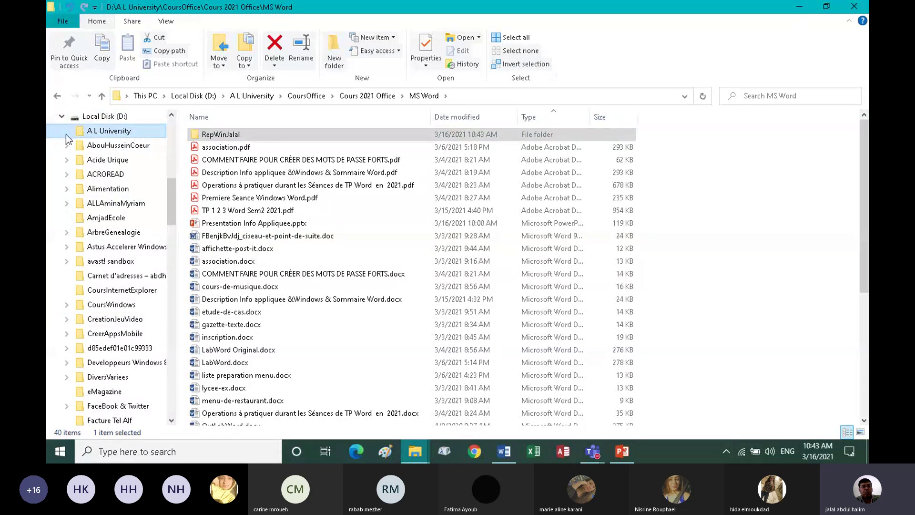
pyautogui.scroll(-10, 102, 261)
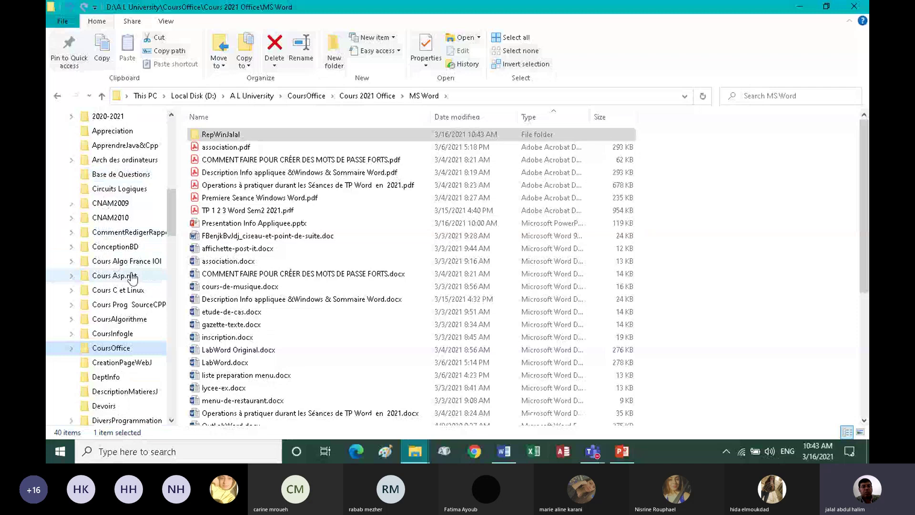
pyautogui.click(70, 347)
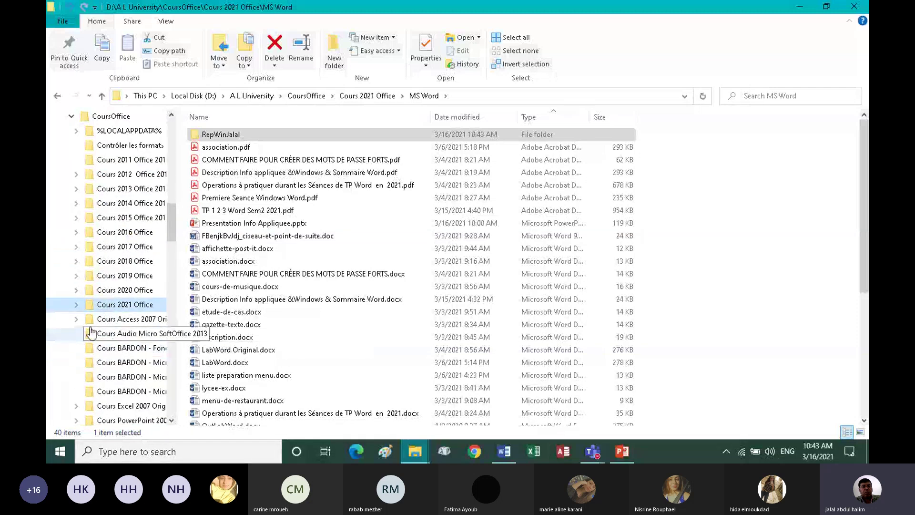
pyautogui.click(77, 305)
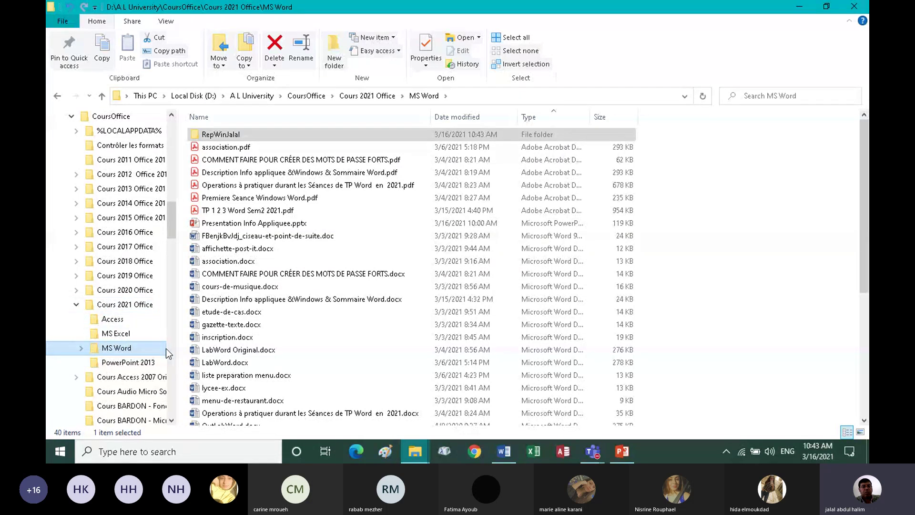
pyautogui.click(81, 352)
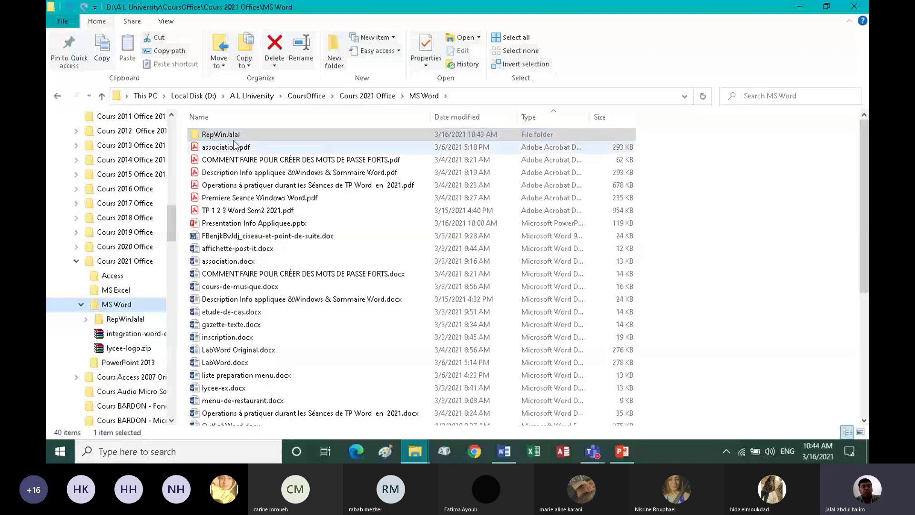
pyautogui.click(85, 320)
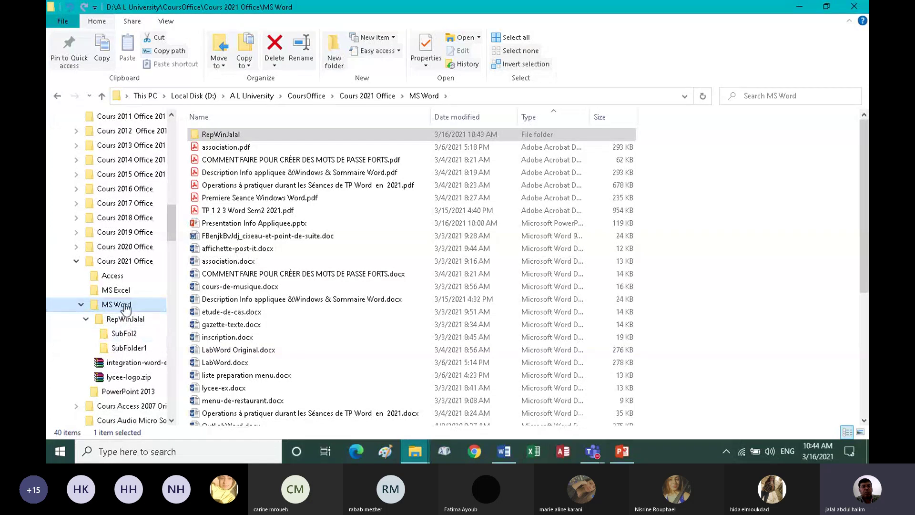
# Step: Copy the files from association.pdf through etude-de-cas.docx, plus Operations à pratiquer durant les Séances de TP Word en 2021.docx and Sommaire Word 2013.docx, into SubFol2
pyautogui.click(198, 150)
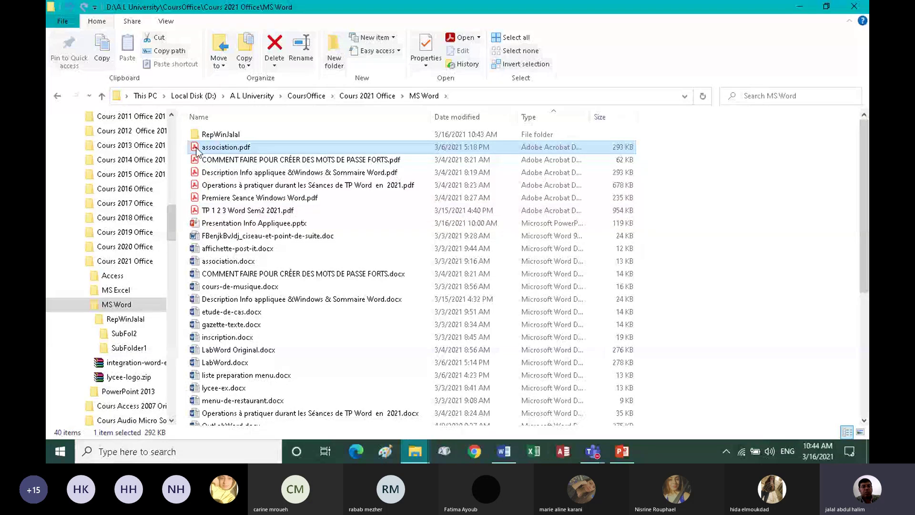
pyautogui.keyDown('shift'); pyautogui.click(196, 315); pyautogui.keyUp('shift')
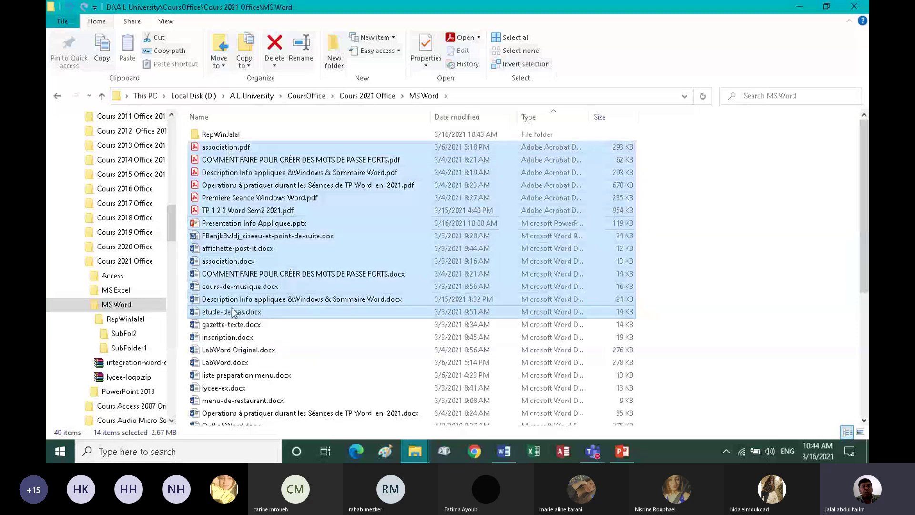
pyautogui.scroll(-2, 270, 332)
pyautogui.scroll(-3, 270, 332)
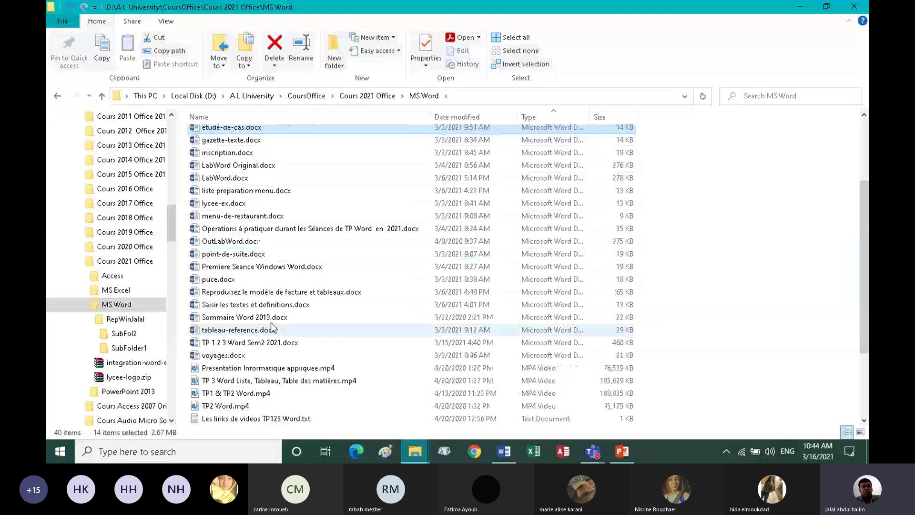
pyautogui.keyDown('ctrl'); pyautogui.click(234, 228); pyautogui.keyUp('ctrl')
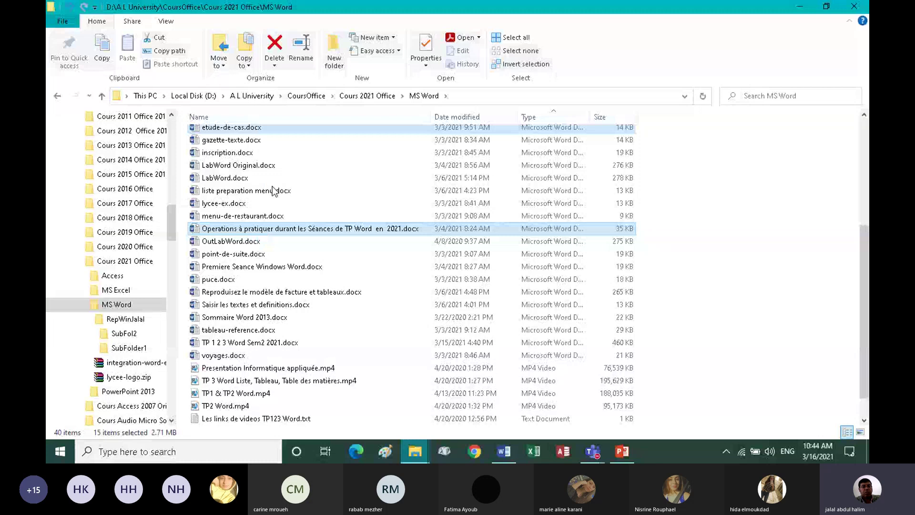
pyautogui.scroll(3, 250, 167)
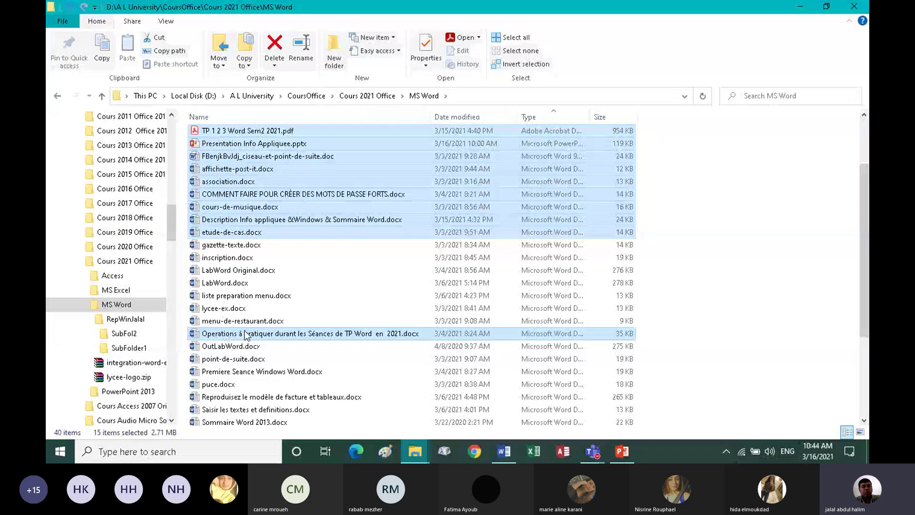
pyautogui.scroll(-3, 295, 300)
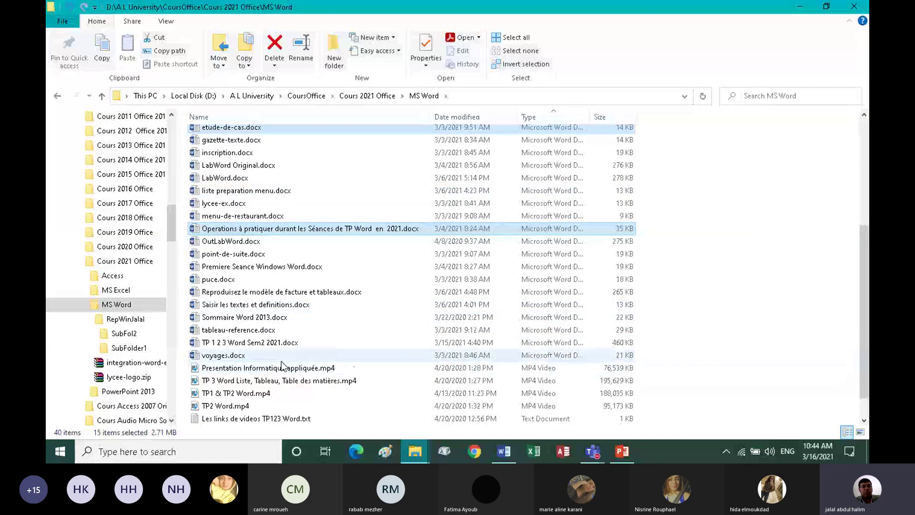
pyautogui.keyDown('ctrl'); pyautogui.click(227, 318); pyautogui.keyUp('ctrl')
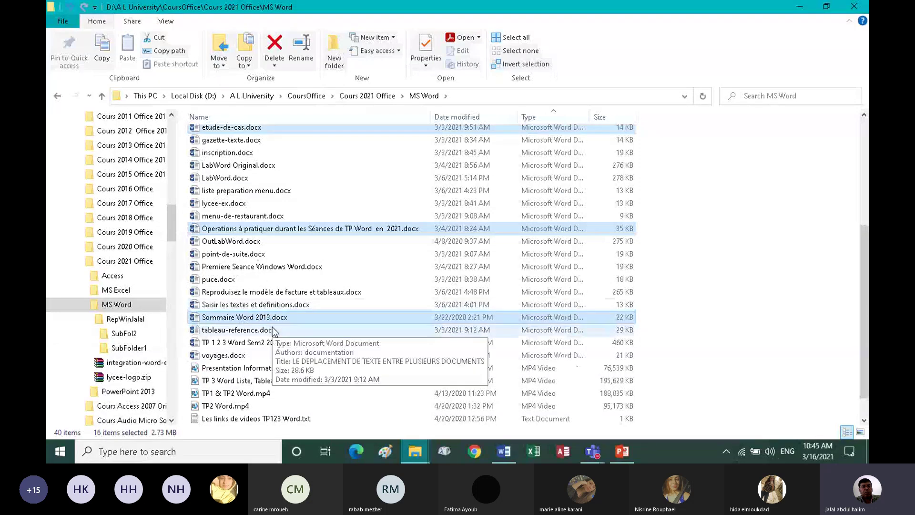
pyautogui.scroll(4, 253, 135)
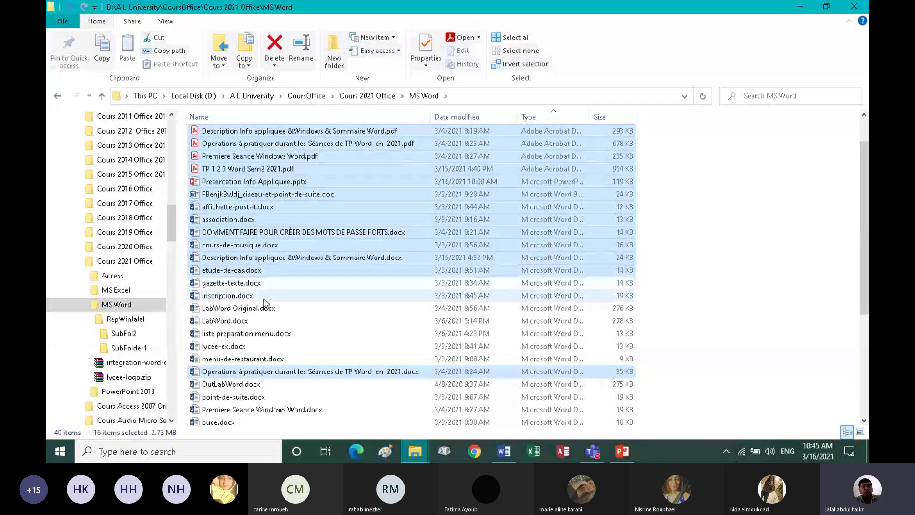
pyautogui.scroll(-5, 263, 299)
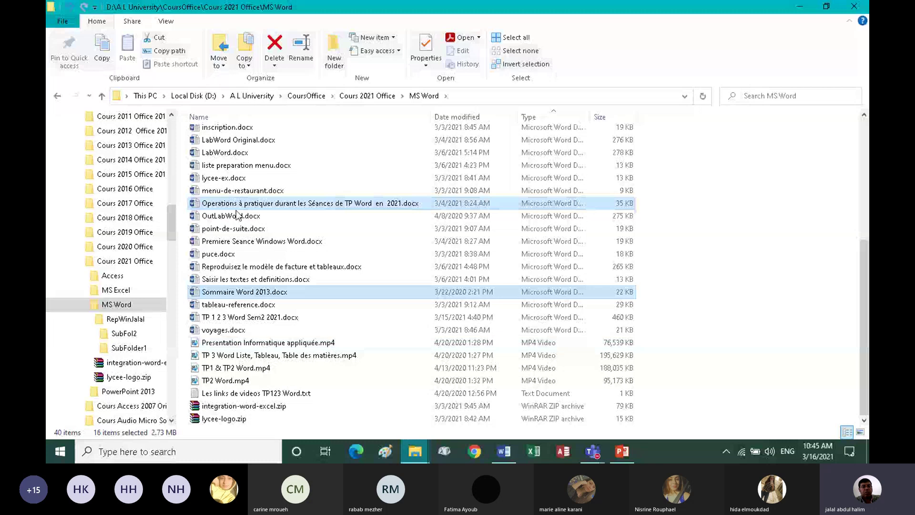
pyautogui.scroll(5, 237, 215)
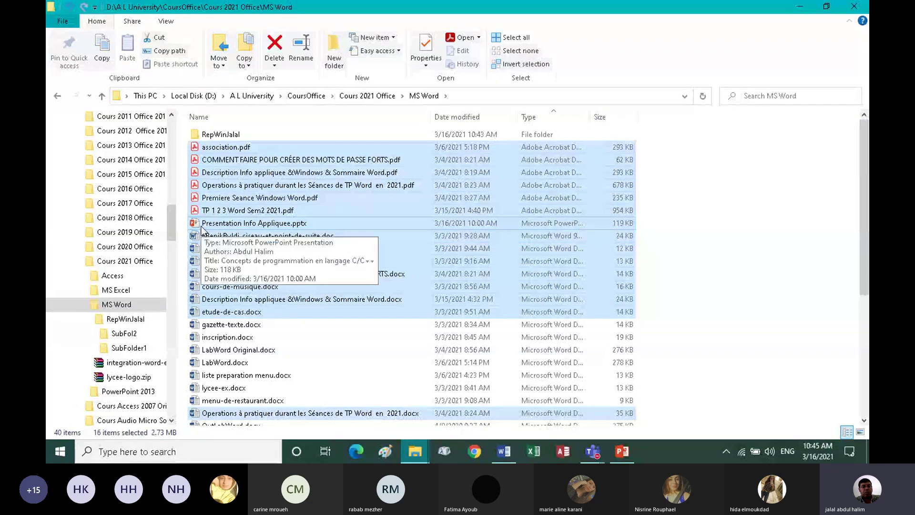
pyautogui.moveTo(202, 231); pyautogui.dragTo(134, 335)
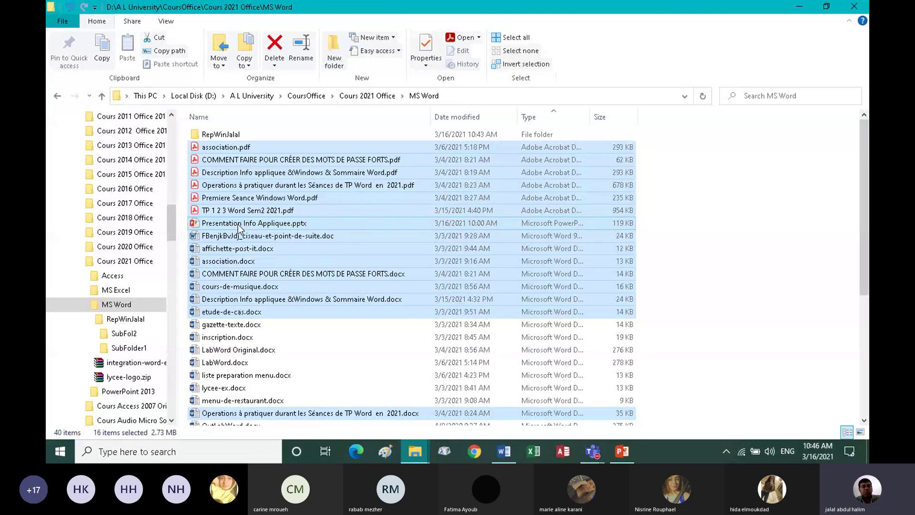
# Step: Select the non-adjacent files liste preparation menu.docx, Description Info appliquee &Windows & Sommaire Word.docx and association.docx in the MS Word folder
pyautogui.scroll(-1, 239, 230)
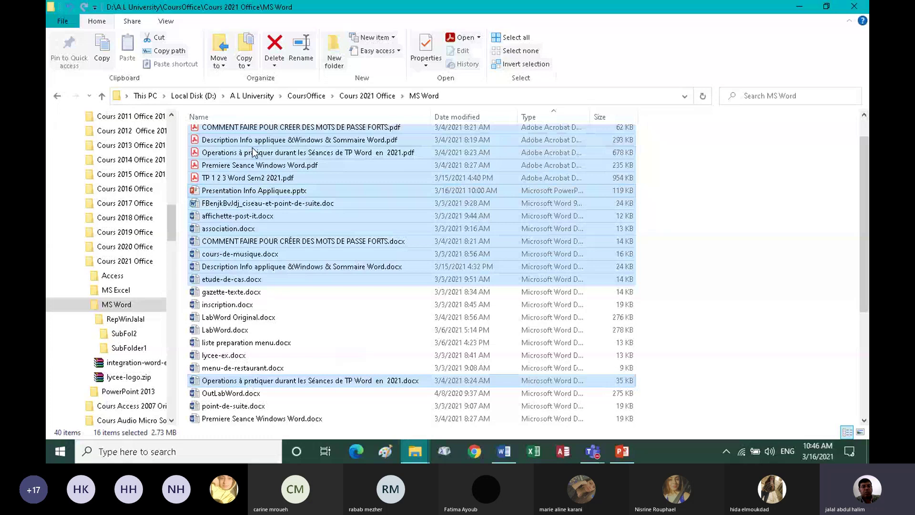
pyautogui.click(217, 344)
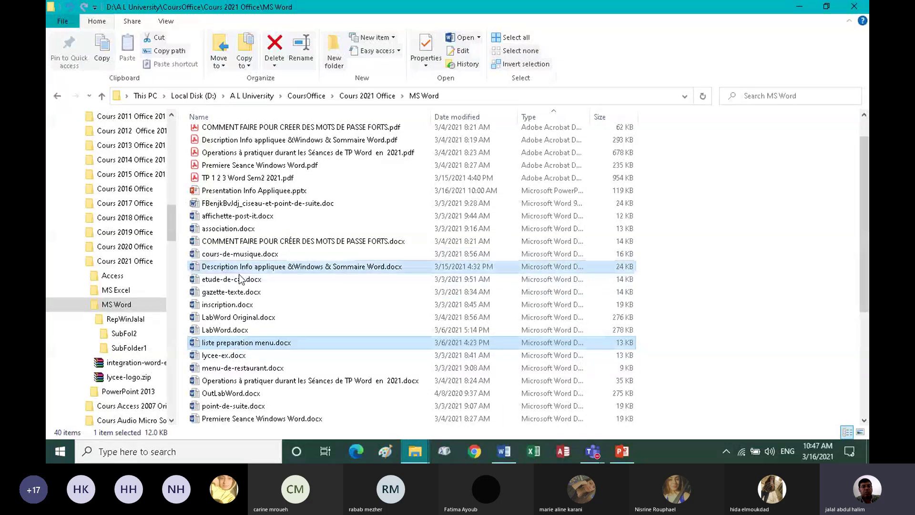
pyautogui.keyDown('ctrl'); pyautogui.click(227, 268); pyautogui.keyUp('ctrl')
pyautogui.keyDown('ctrl'); pyautogui.click(236, 232); pyautogui.keyUp('ctrl')
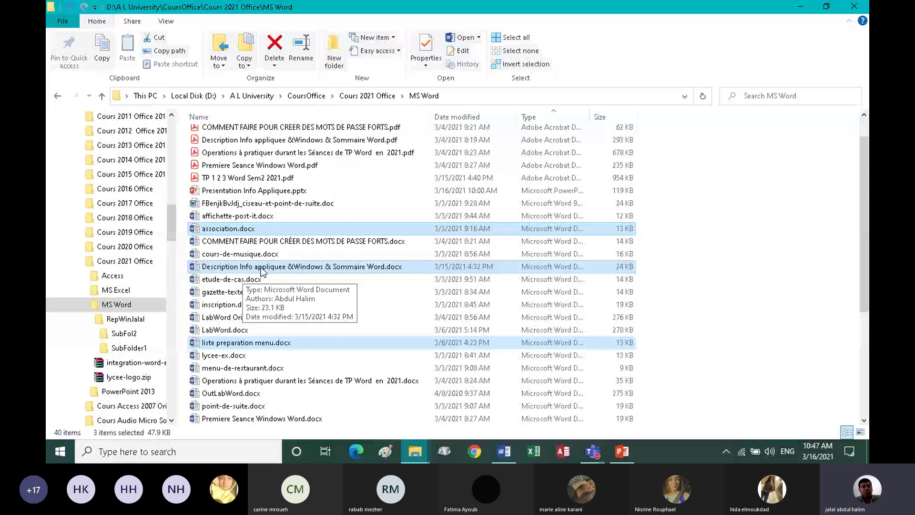
# Step: Delete affichette-post-it.docx from the SubFol2 folder, sending it to the Recycle Bin
pyautogui.click(123, 335)
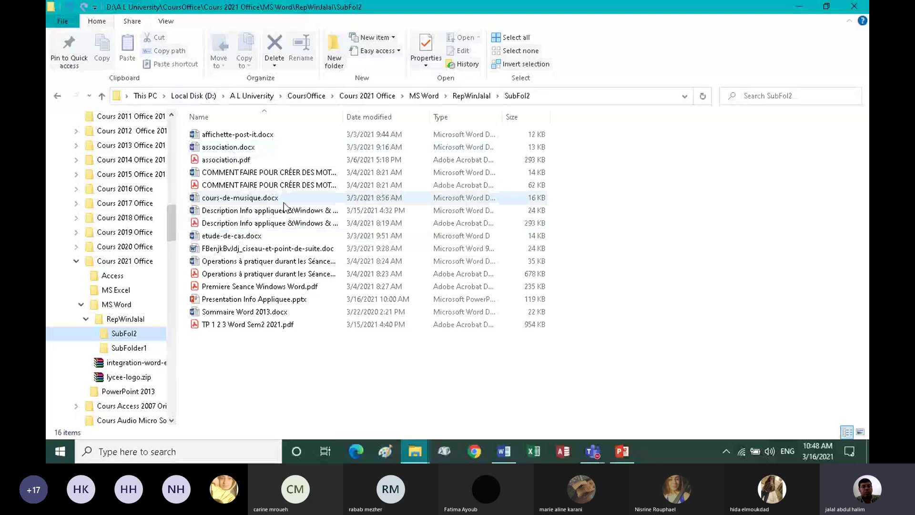
pyautogui.click(229, 135)
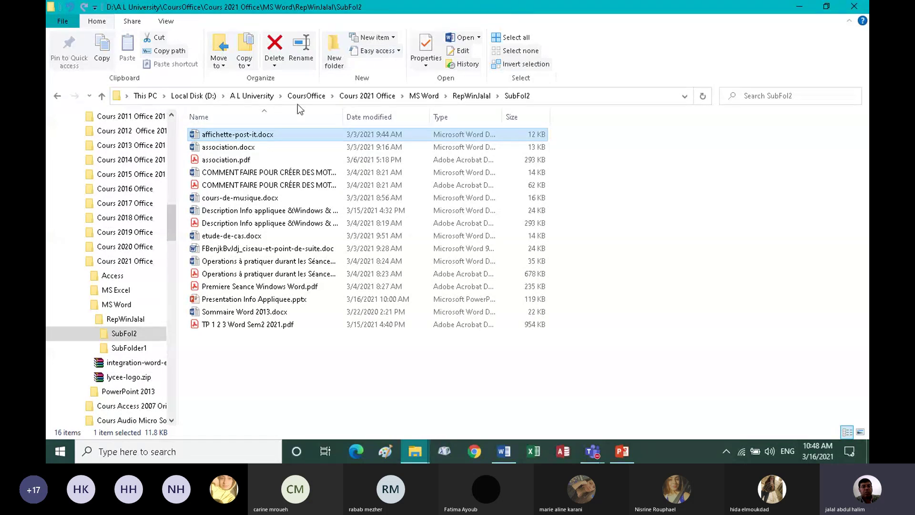
pyautogui.doubleClick(197, 134)
pyautogui.rightClick(197, 133)
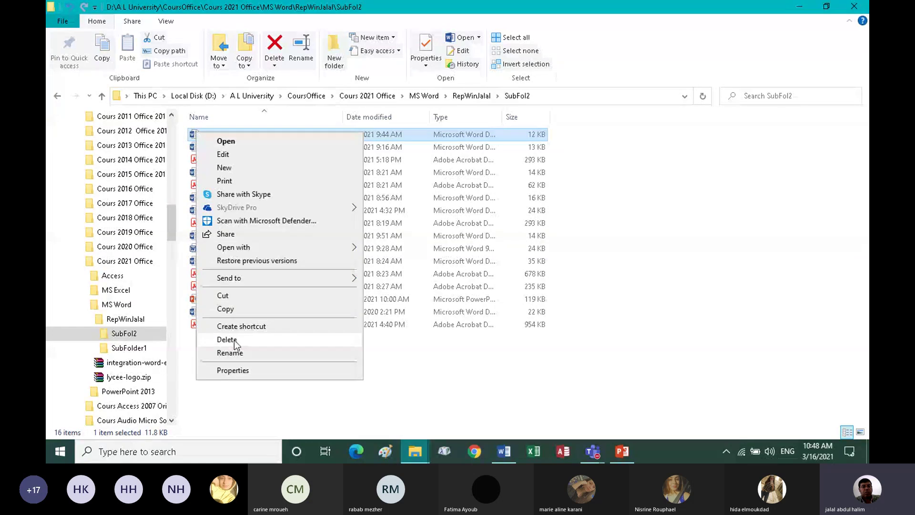
pyautogui.click(235, 339)
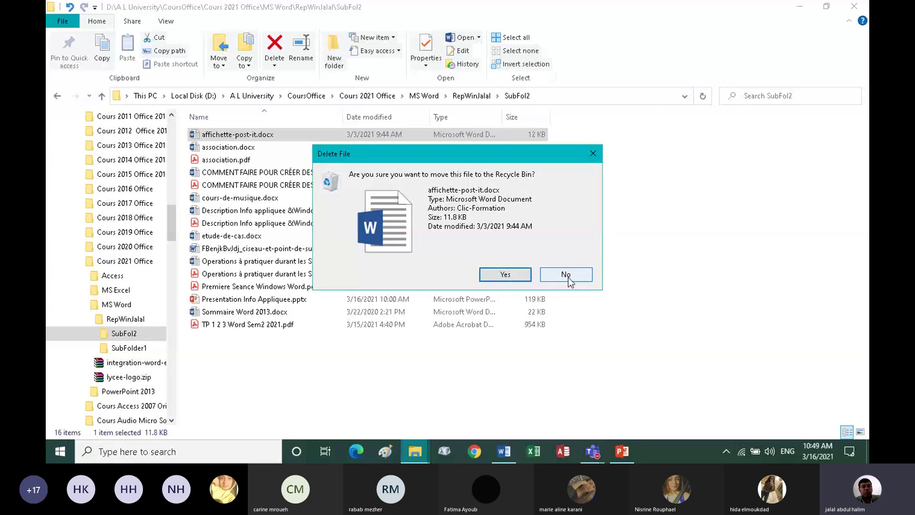
pyautogui.click(513, 279)
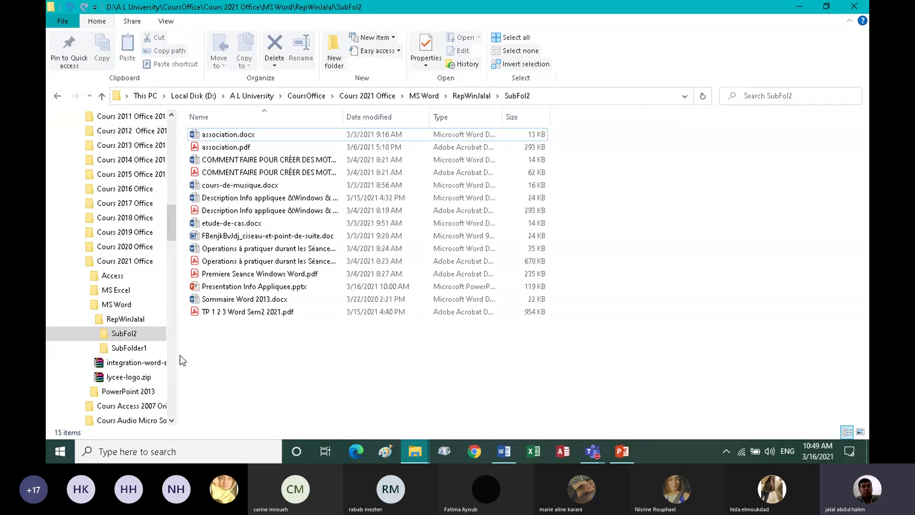
# Step: Open the Recycle Bin from the folder tree of the other File Explorer window, the one showing MS Word
pyautogui.scroll(-1, 171, 352)
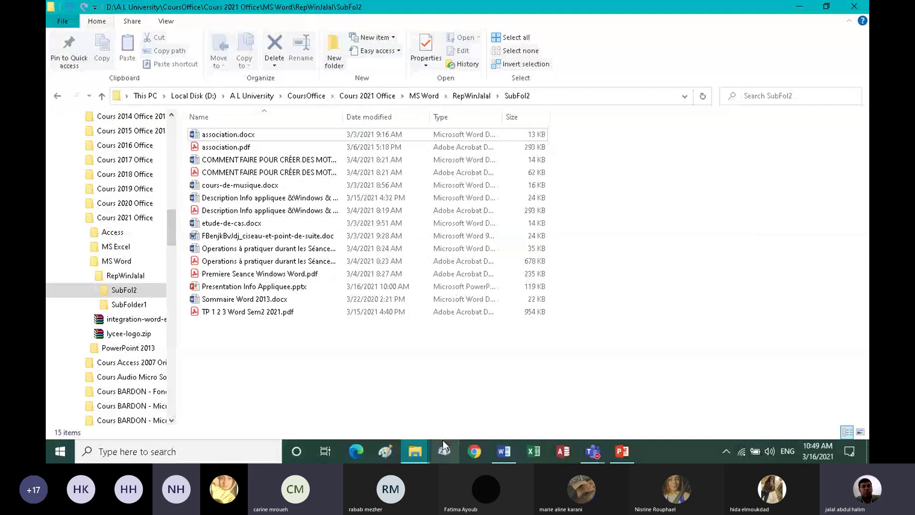
pyautogui.moveTo(418, 452)
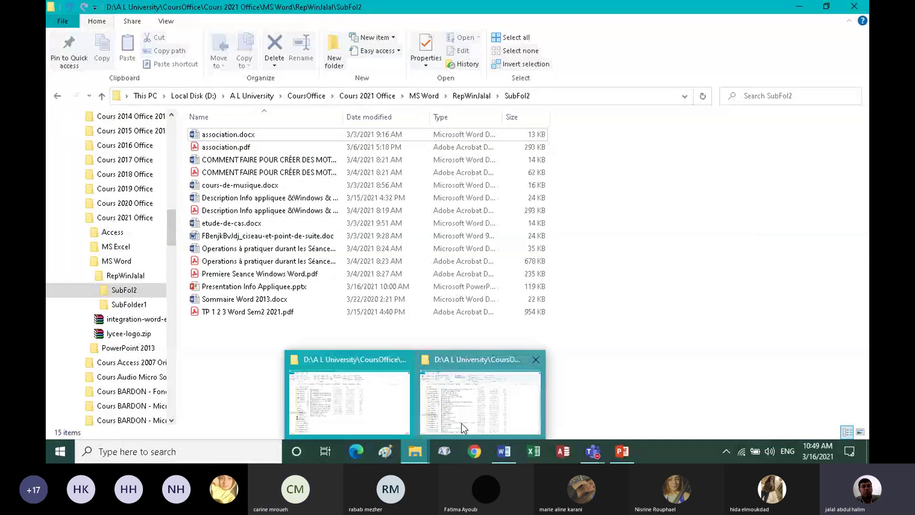
pyautogui.click(483, 404)
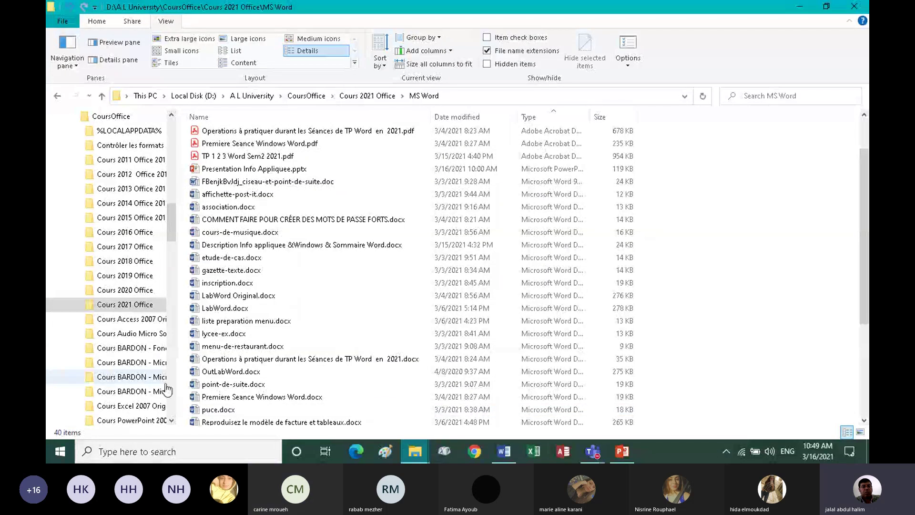
pyautogui.scroll(-9, 166, 390)
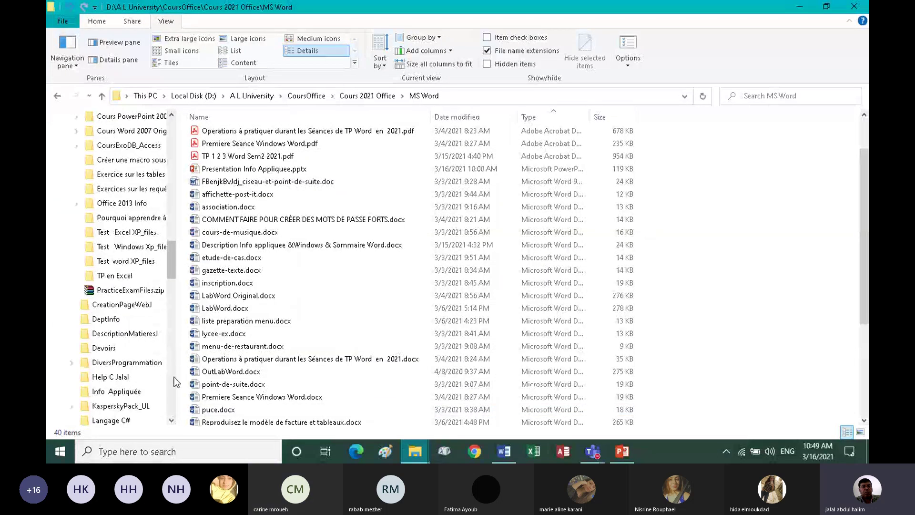
pyautogui.scroll(-6, 174, 379)
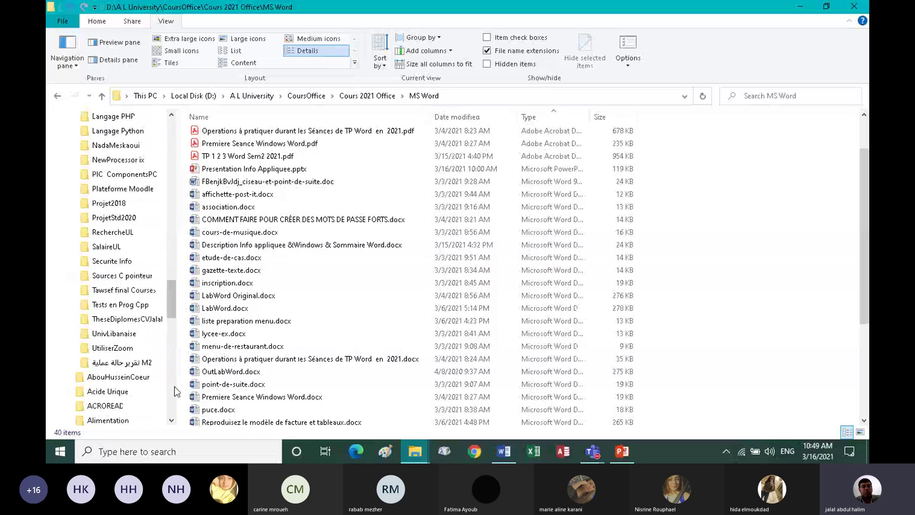
pyautogui.moveTo(175, 313); pyautogui.dragTo(186, 425)
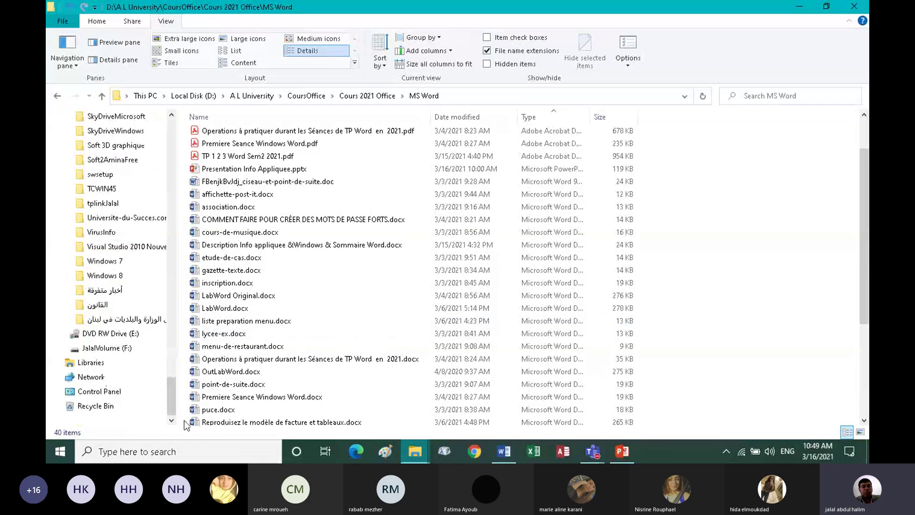
pyautogui.click(98, 409)
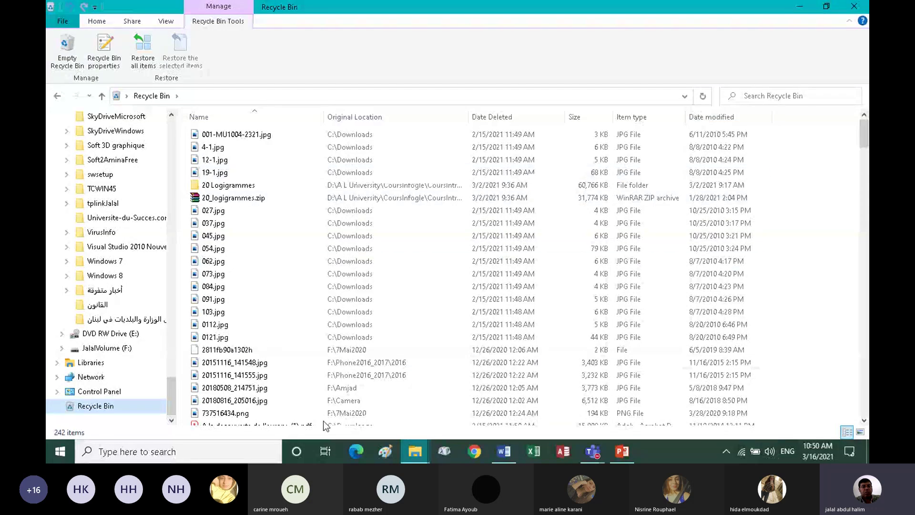
# Step: Try sorting the Recycle Bin items by size, and set the final sort order to date modified
pyautogui.click(703, 119)
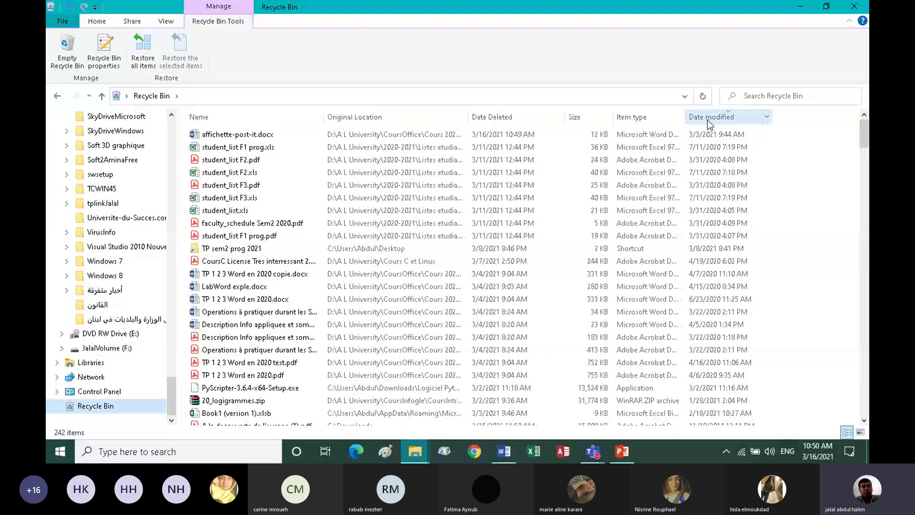
pyautogui.click(575, 119)
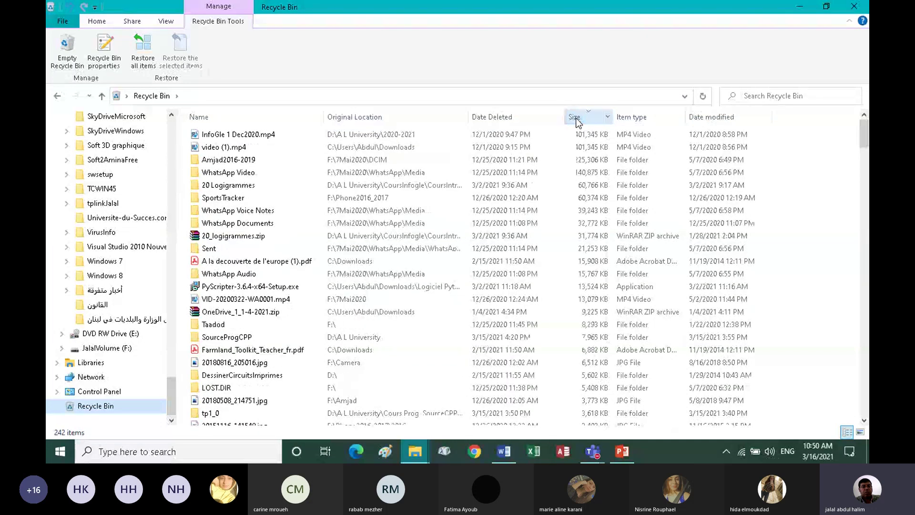
pyautogui.click(595, 133)
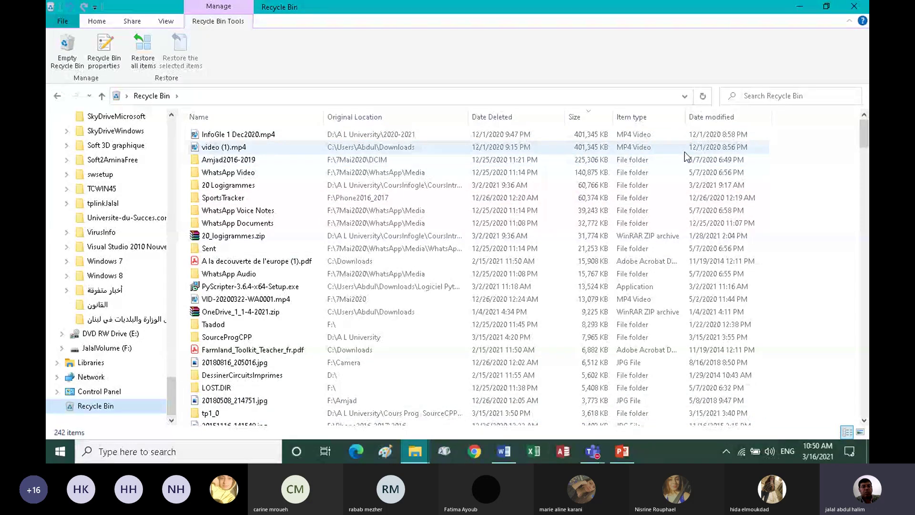
pyautogui.click(701, 116)
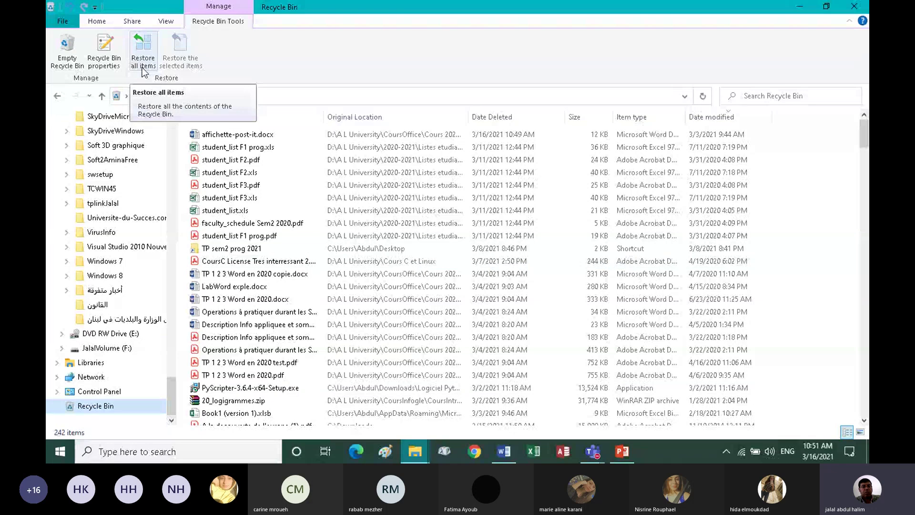
pyautogui.click(208, 138)
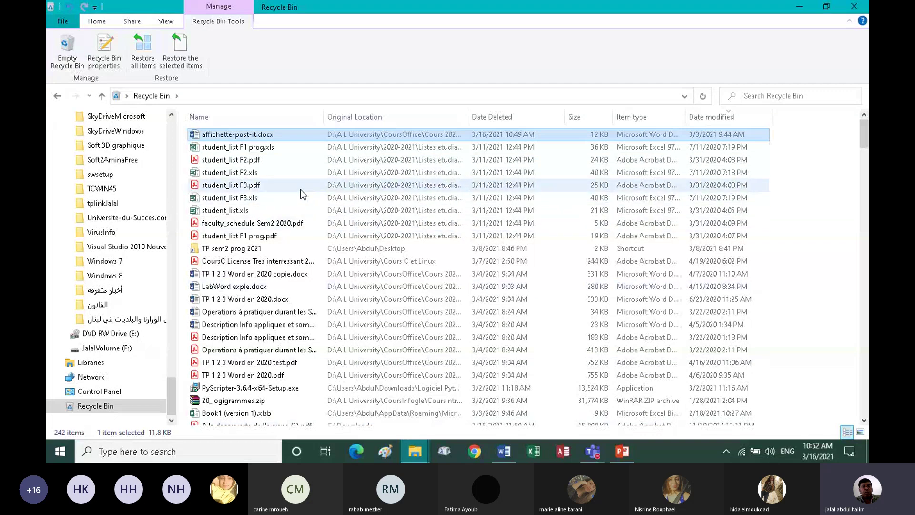
pyautogui.hotkey('ctrl', 'a')
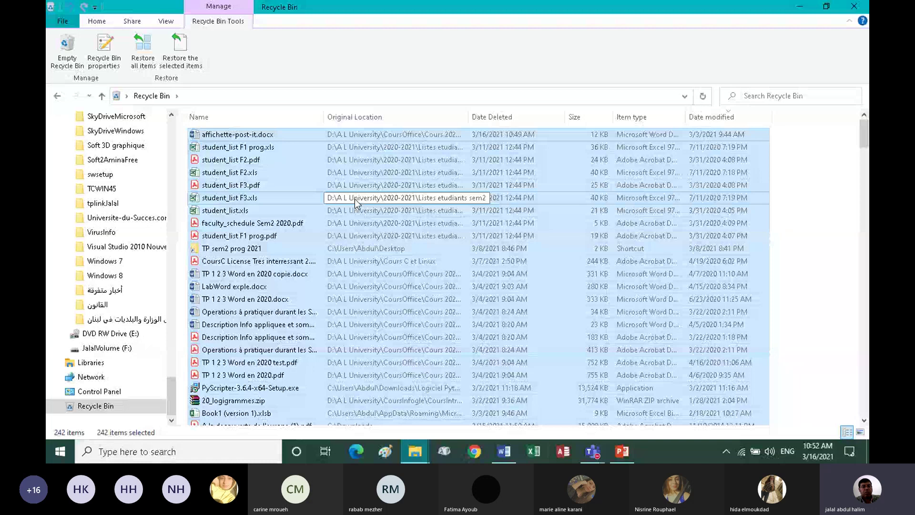
pyautogui.rightClick(283, 158)
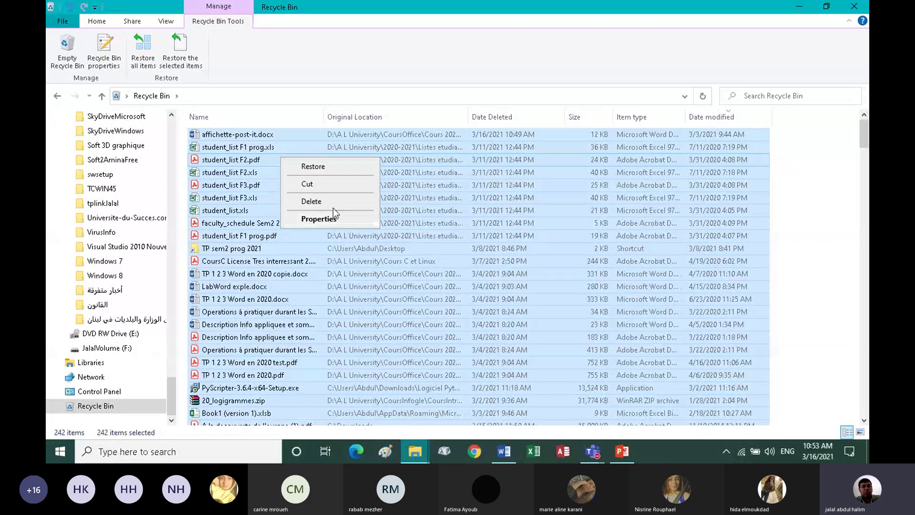
pyautogui.press('Escape')
pyautogui.click(249, 208)
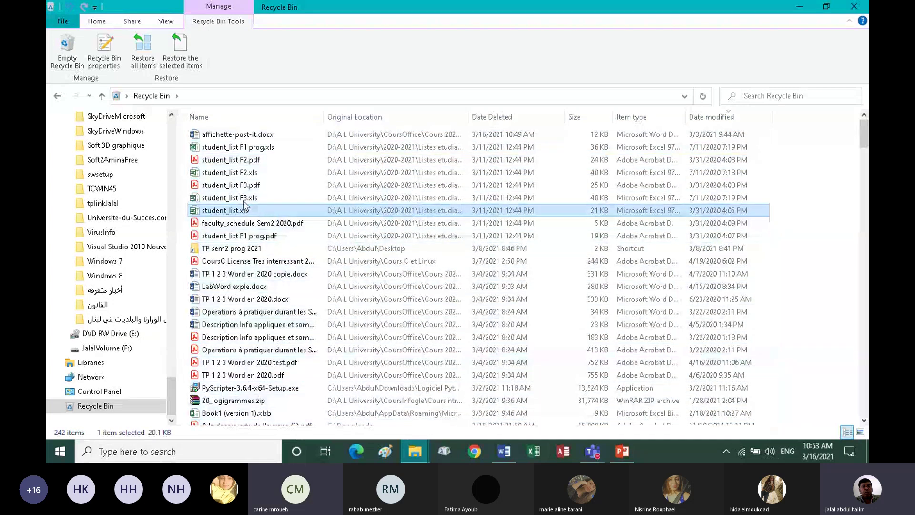
# Step: Permanently delete the Recycle Bin items from affichette-post-it.docx through student_list.xls, and empty the rest of the bin
pyautogui.click(198, 138)
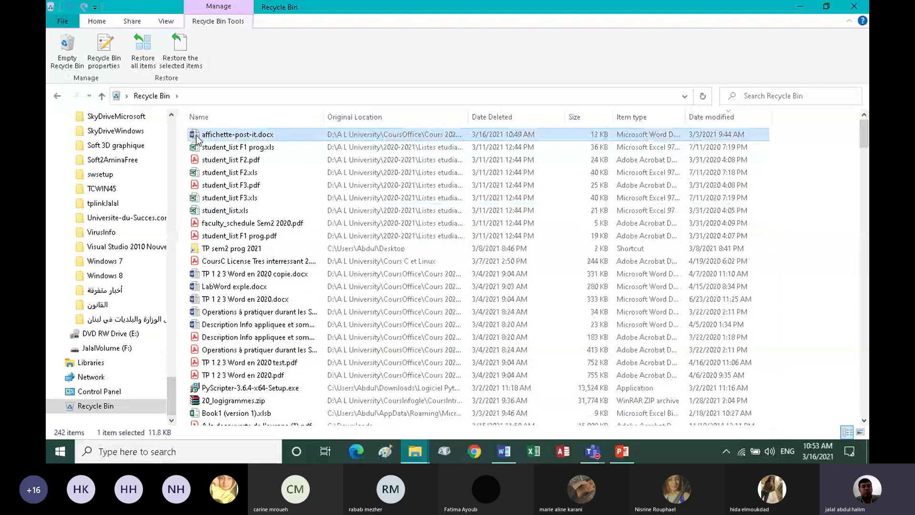
pyautogui.keyDown('shift'); pyautogui.click(213, 210); pyautogui.keyUp('shift')
pyautogui.rightClick(253, 157)
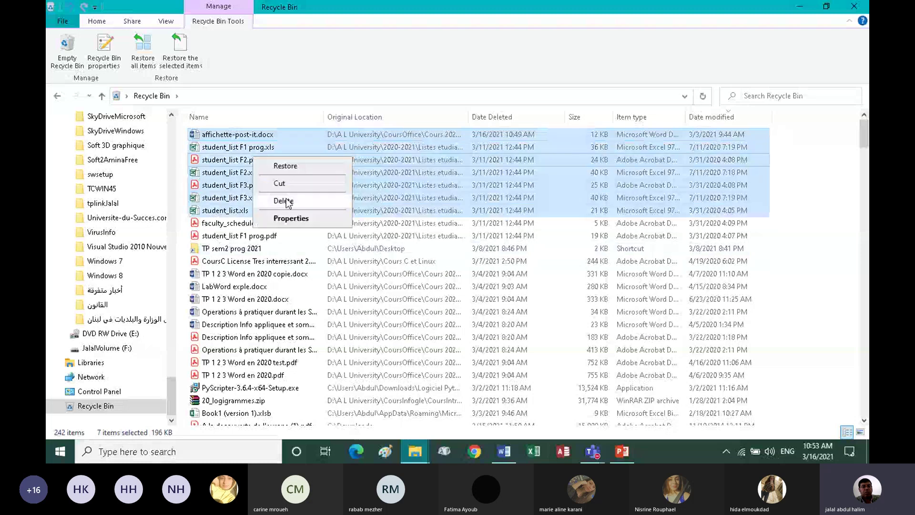
pyautogui.click(283, 200)
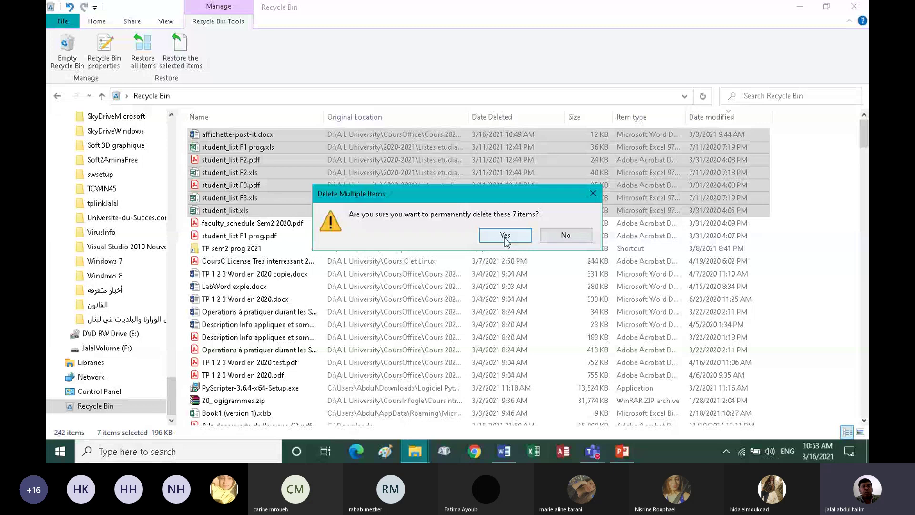
pyautogui.click(505, 236)
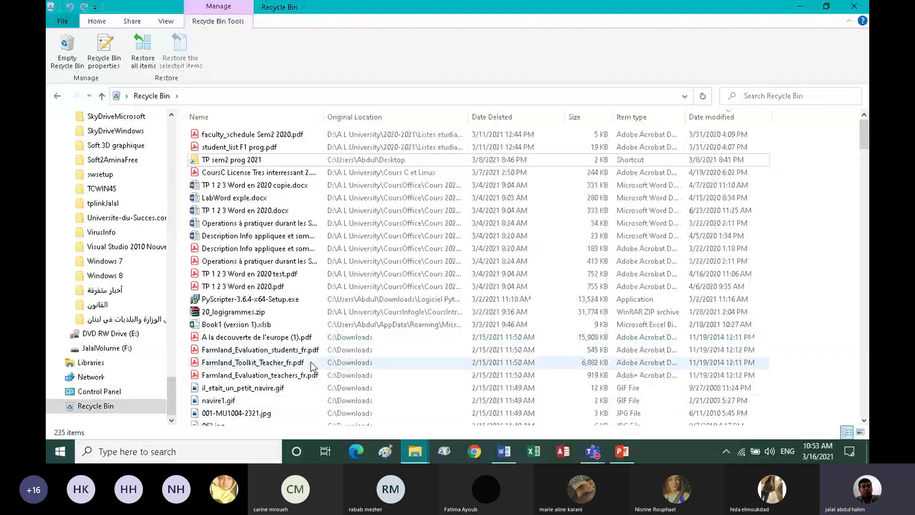
pyautogui.click(68, 60)
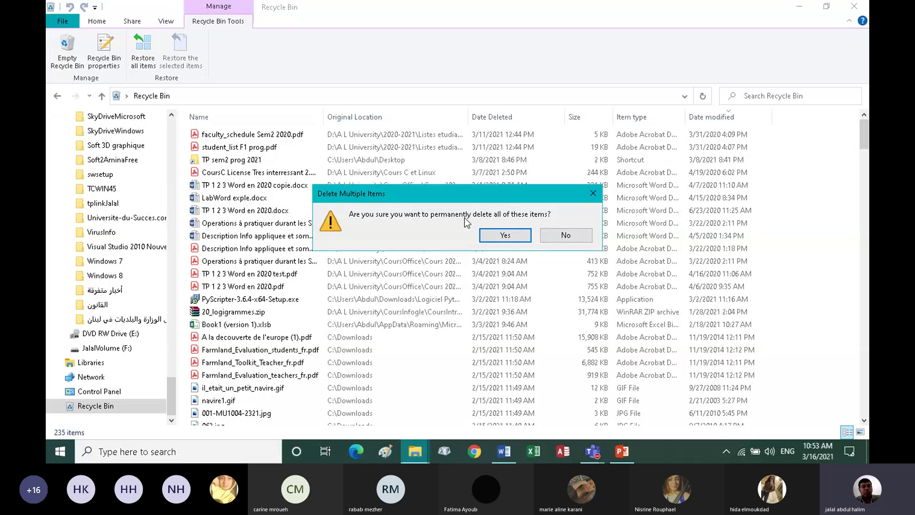
pyautogui.click(505, 236)
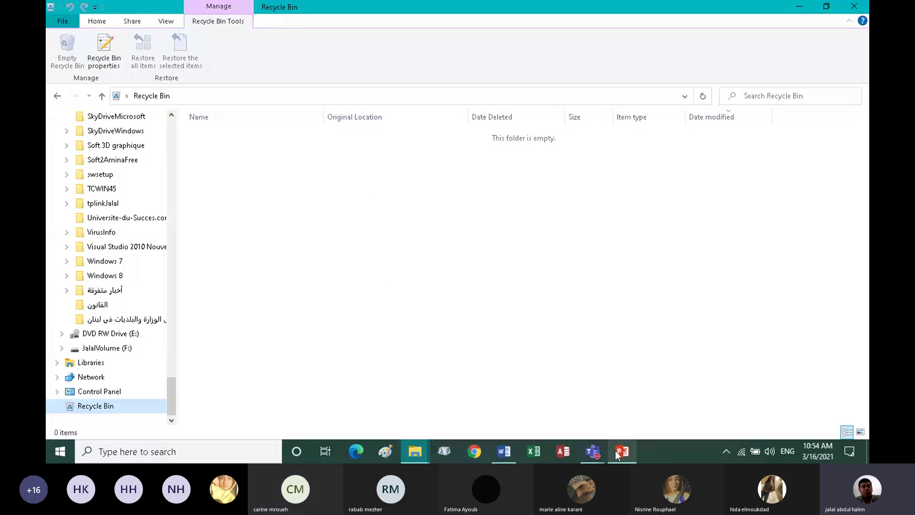
# Step: Switch to Presentation Info Appliquee.pptx in PowerPoint and start the slide show from slide 7, Windows (commandes utiles-3)
pyautogui.moveTo(621, 453)
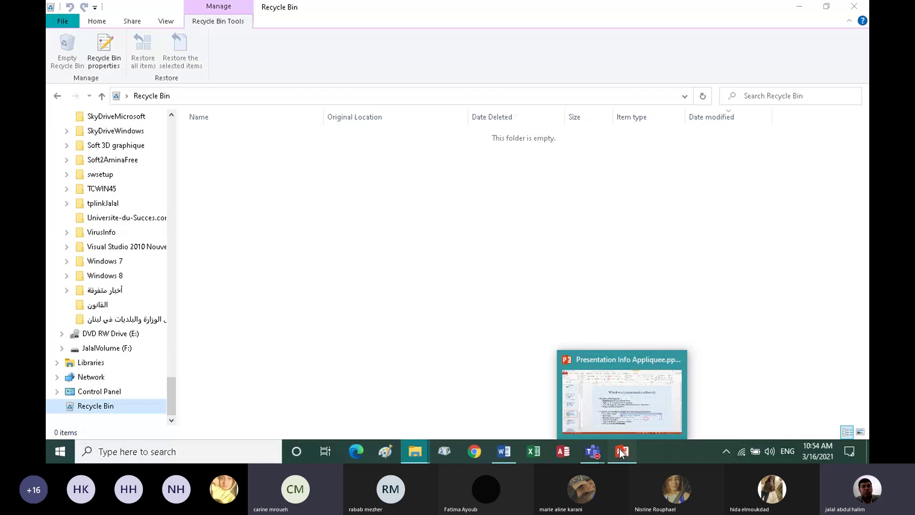
pyautogui.click(621, 453)
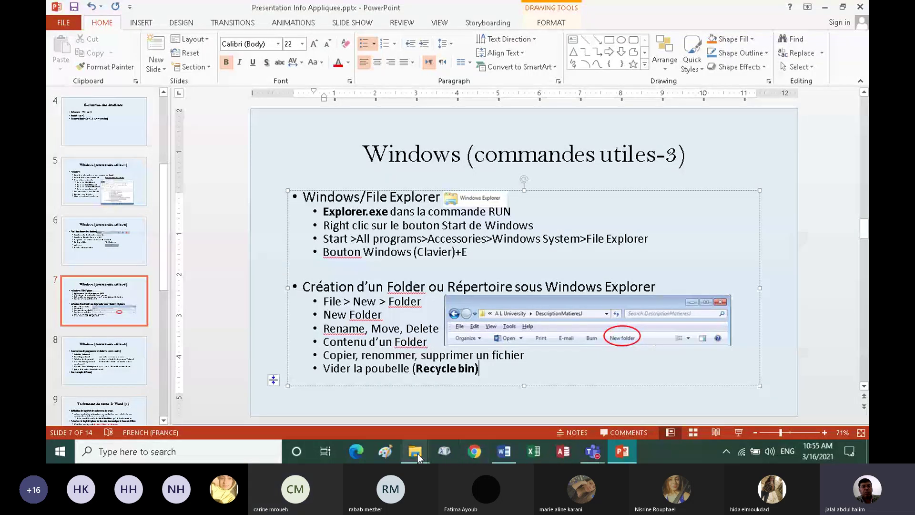
pyautogui.moveTo(417, 453)
pyautogui.click(458, 410)
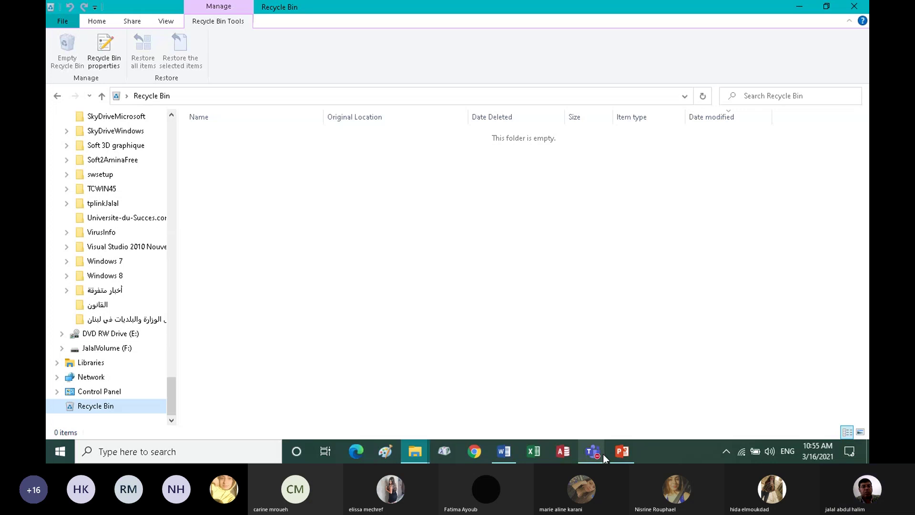
pyautogui.moveTo(623, 455)
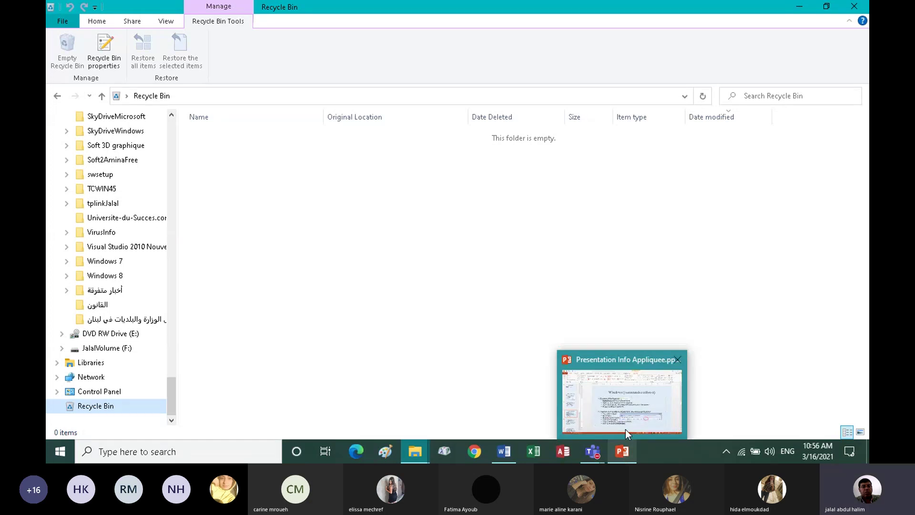
pyautogui.click(606, 389)
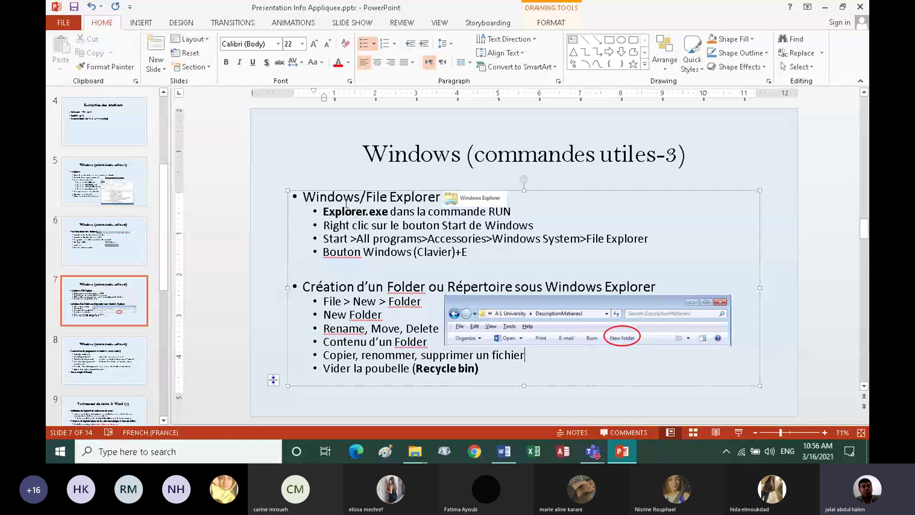
pyautogui.click(738, 432)
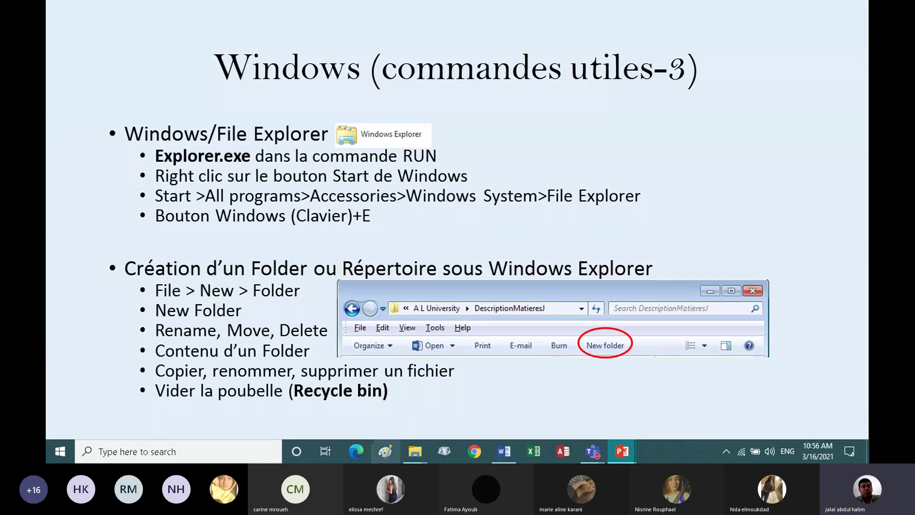
# Step: Switch to the File Explorer window showing SubFol2 and select FBenjkBvJdj_ciseau-et-point-de-suite.doc
pyautogui.moveTo(415, 453)
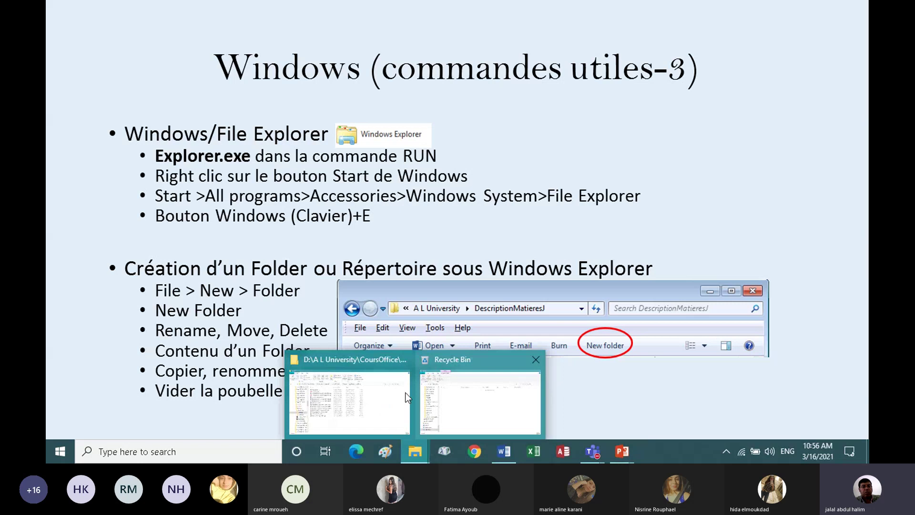
pyautogui.click(371, 393)
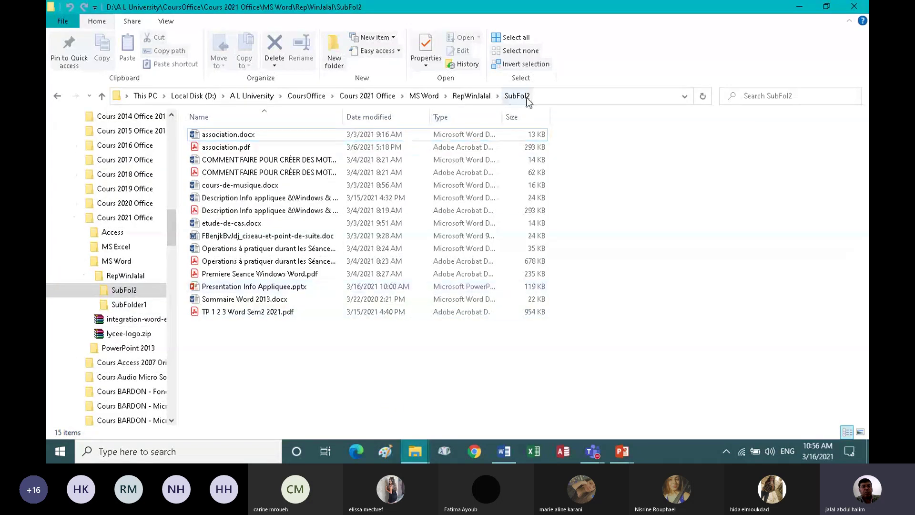
pyautogui.click(268, 237)
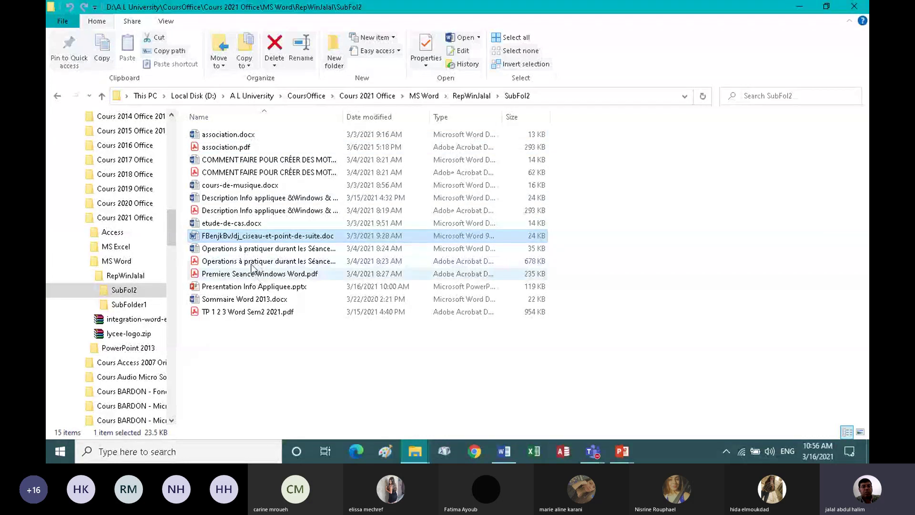
# Step: Add the Operations à pratiquer PDF and Sommaire Word 2013.docx to the selection, and copy the three selected files into SubFolder1
pyautogui.keyDown('ctrl'); pyautogui.click(242, 261); pyautogui.keyUp('ctrl')
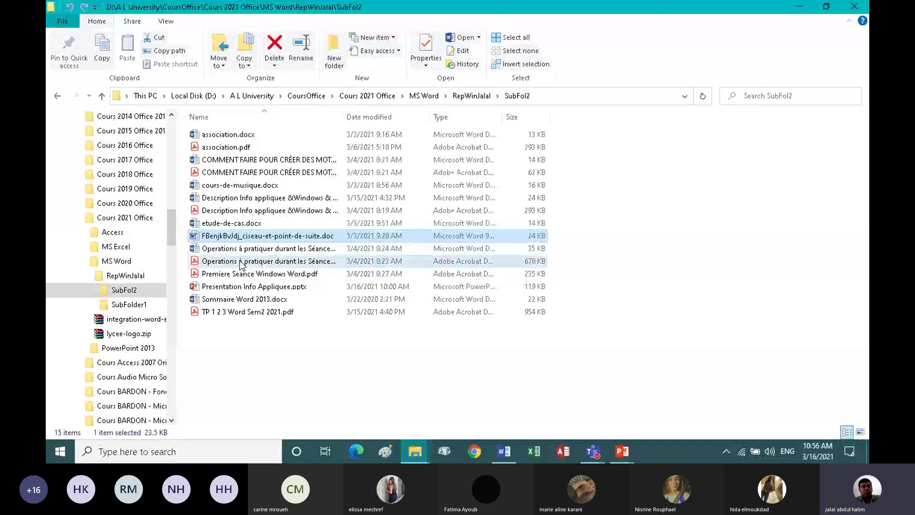
pyautogui.keyDown('ctrl'); pyautogui.click(243, 300); pyautogui.keyUp('ctrl')
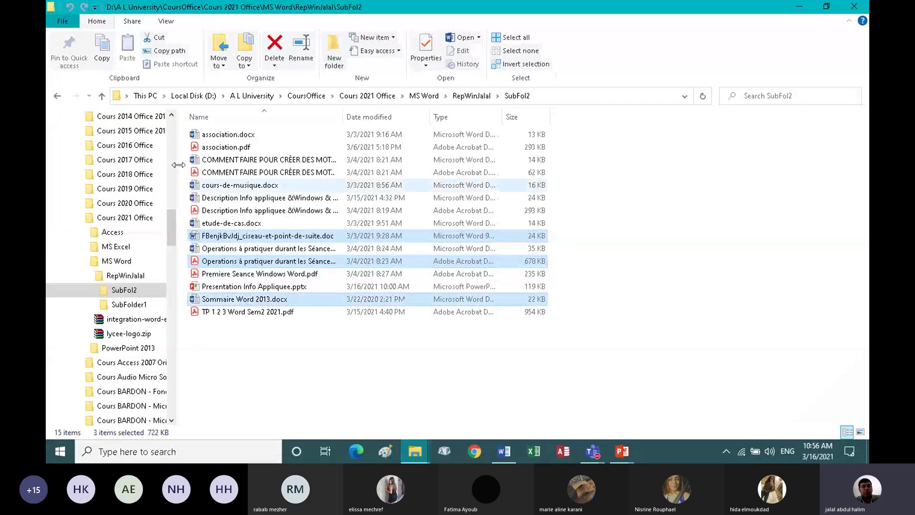
pyautogui.click(109, 56)
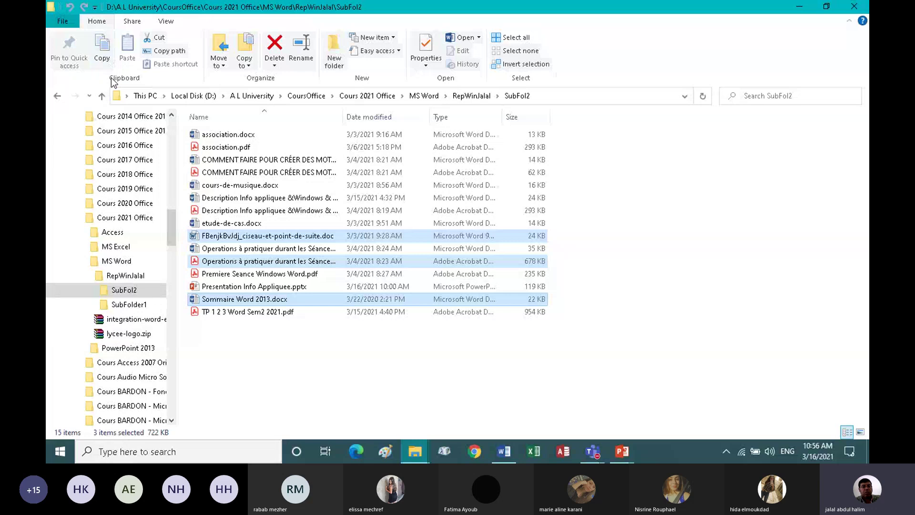
pyautogui.click(106, 54)
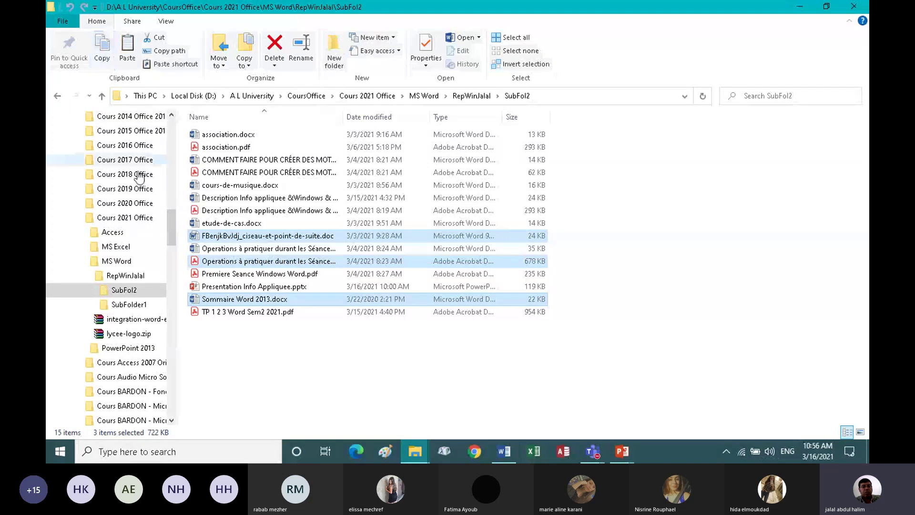
pyautogui.click(127, 305)
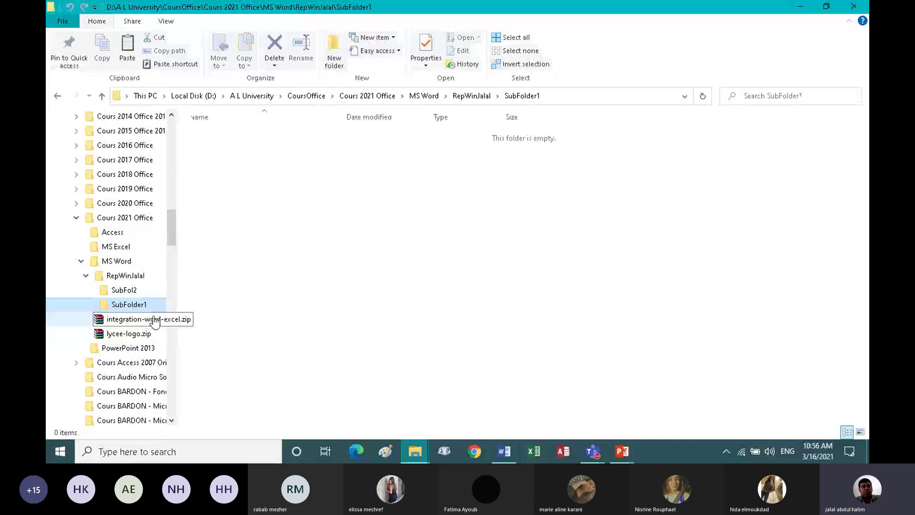
pyautogui.click(129, 49)
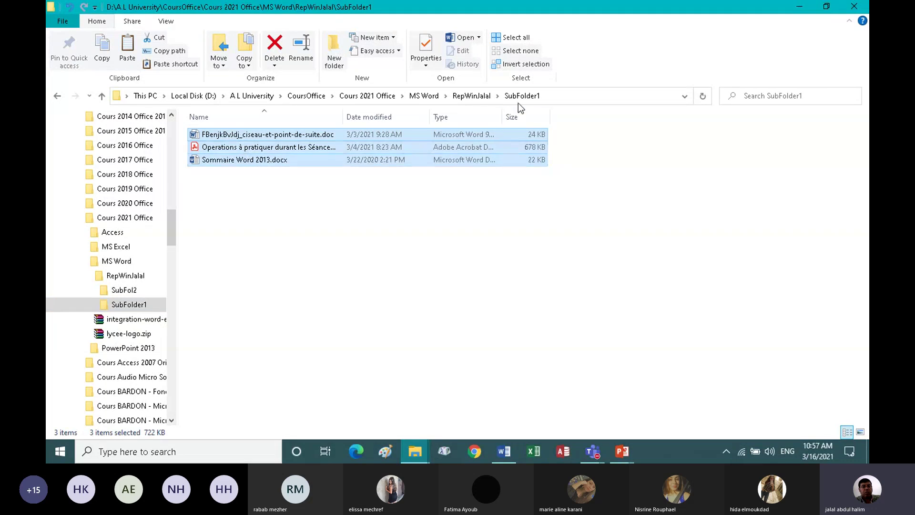
# Step: Show the SubFol2 contents, return to the PowerPoint slide show and advance to the slide Windows (commandes utiles-4)
pyautogui.click(129, 294)
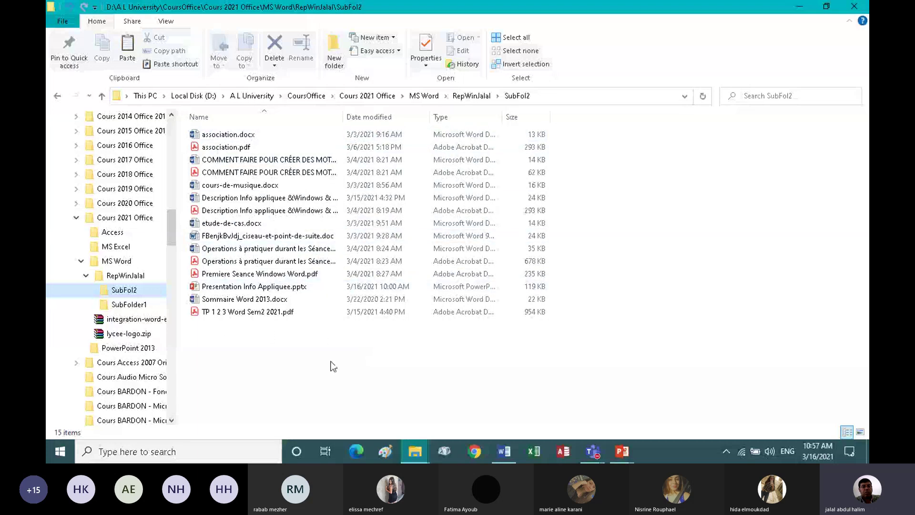
pyautogui.click(624, 453)
pyautogui.click(654, 401)
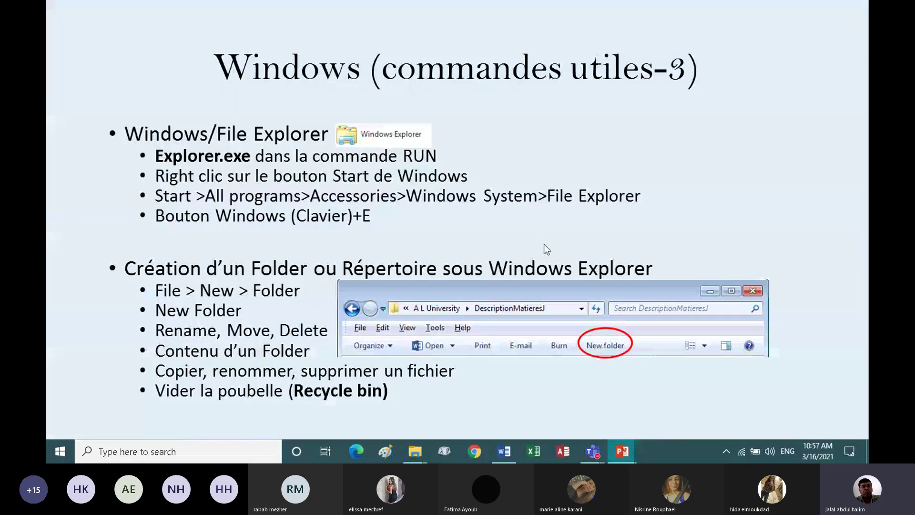
pyautogui.click(420, 227)
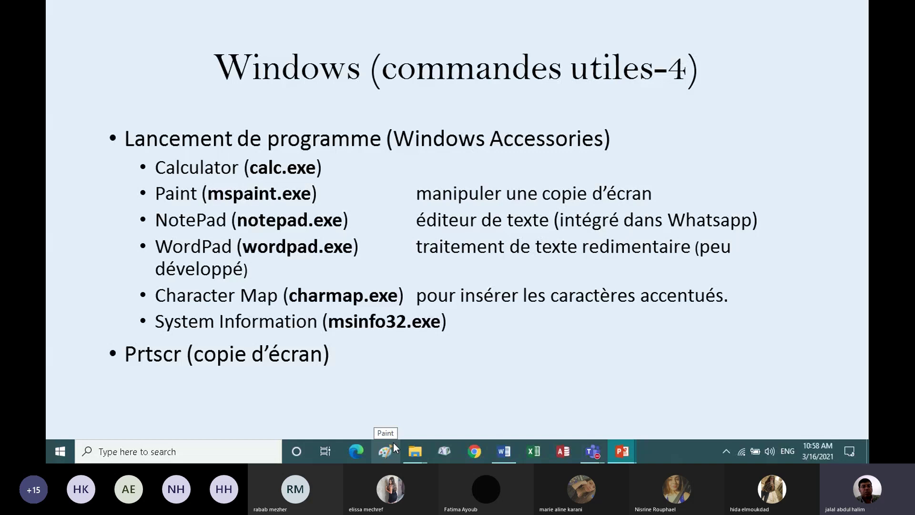
# Step: Find and open Paint through the Windows search, and paste the captured slide screenshot onto the canvas
pyautogui.click(186, 458)
pyautogui.write('p')
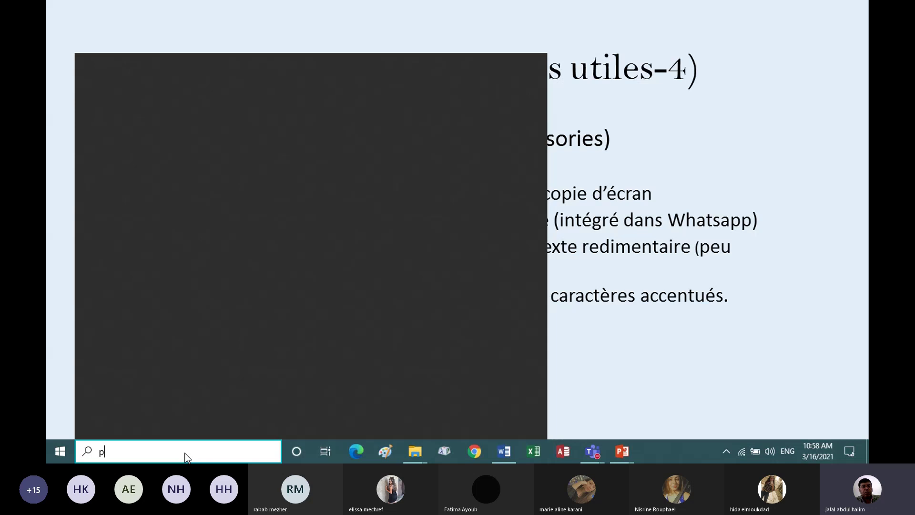
pyautogui.write('ain')
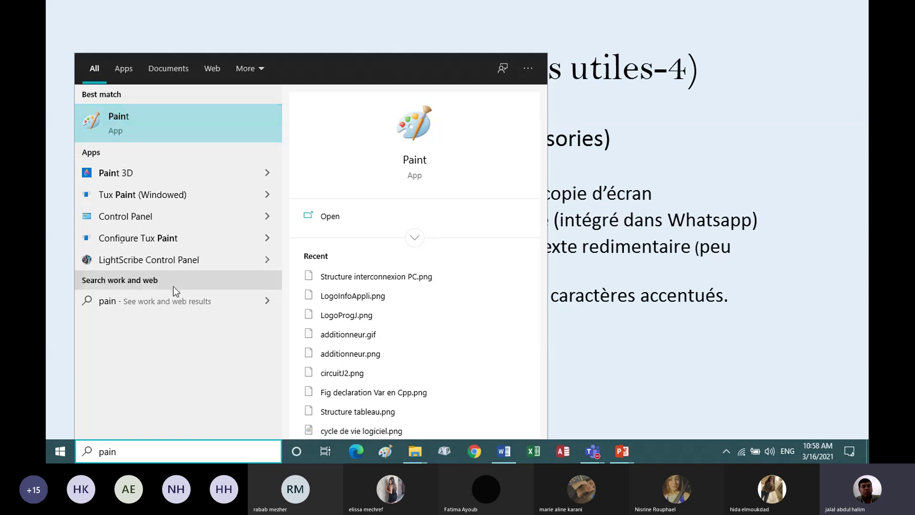
pyautogui.click(116, 122)
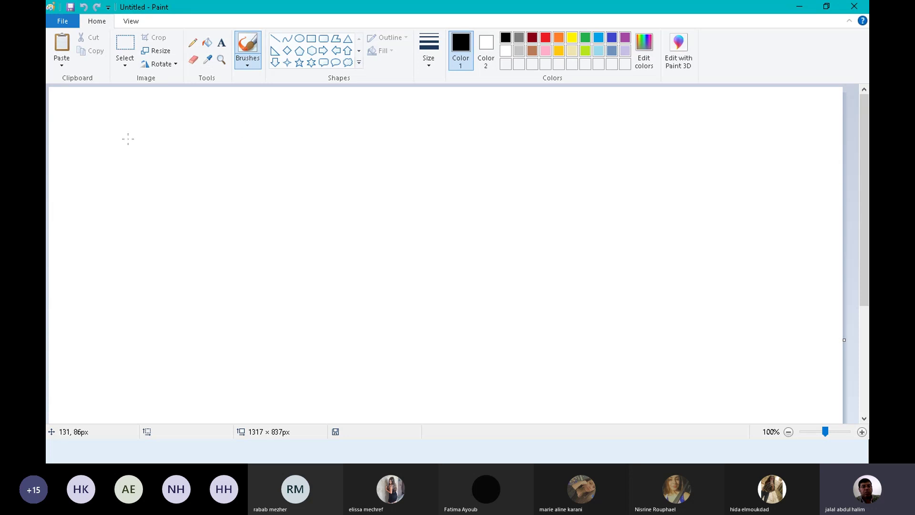
pyautogui.click(62, 44)
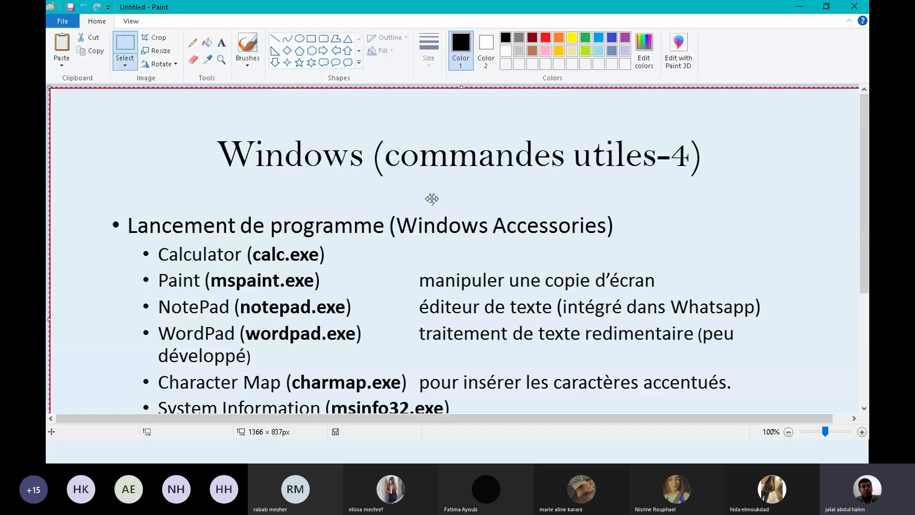
# Step: Cut a rectangular area of about 454 × 254 px containing the list from Calculator to Character Map
pyautogui.click(125, 45)
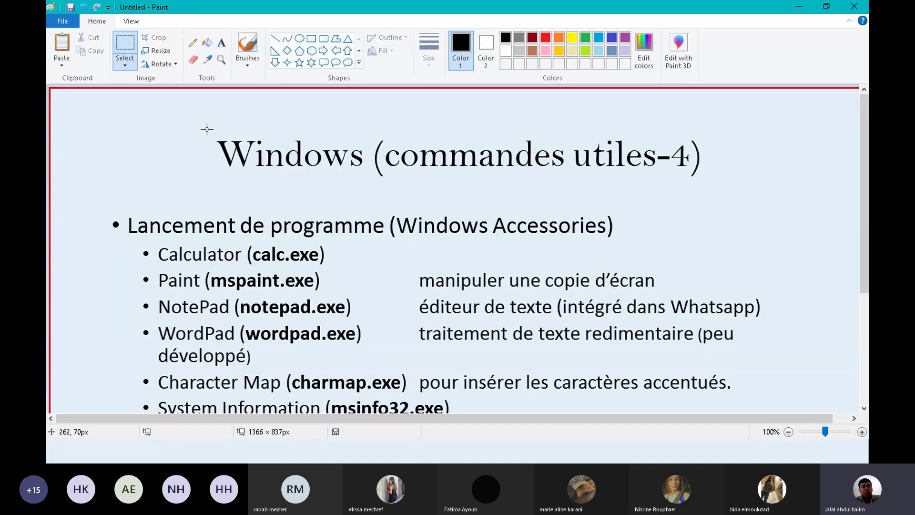
pyautogui.scroll(-3, 214, 245)
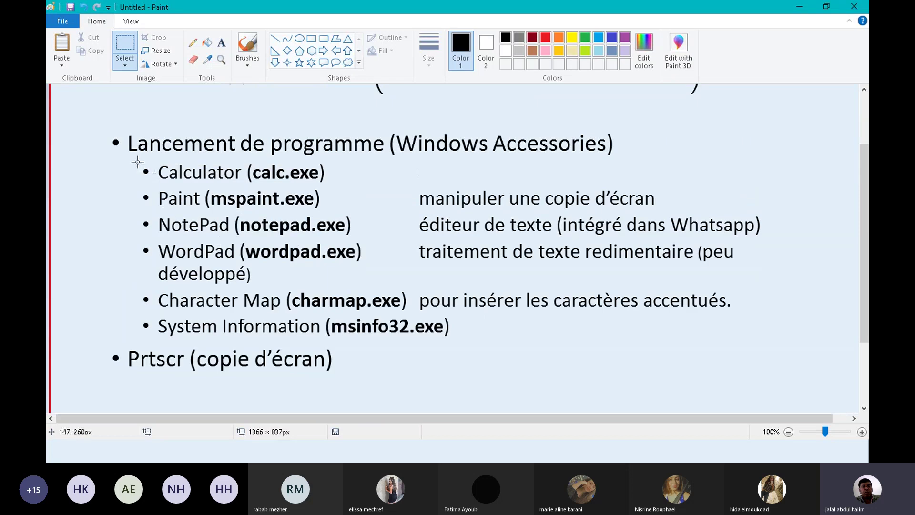
pyautogui.moveTo(137, 162); pyautogui.dragTo(411, 314)
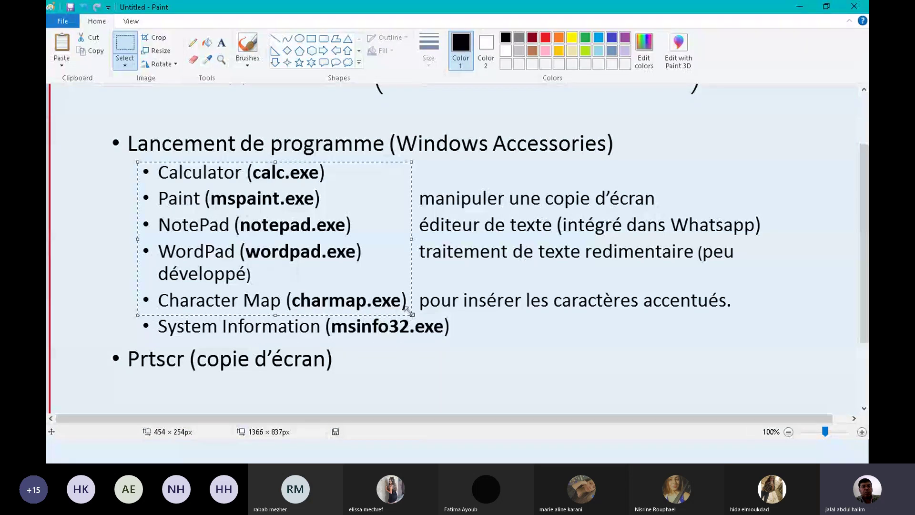
pyautogui.click(93, 41)
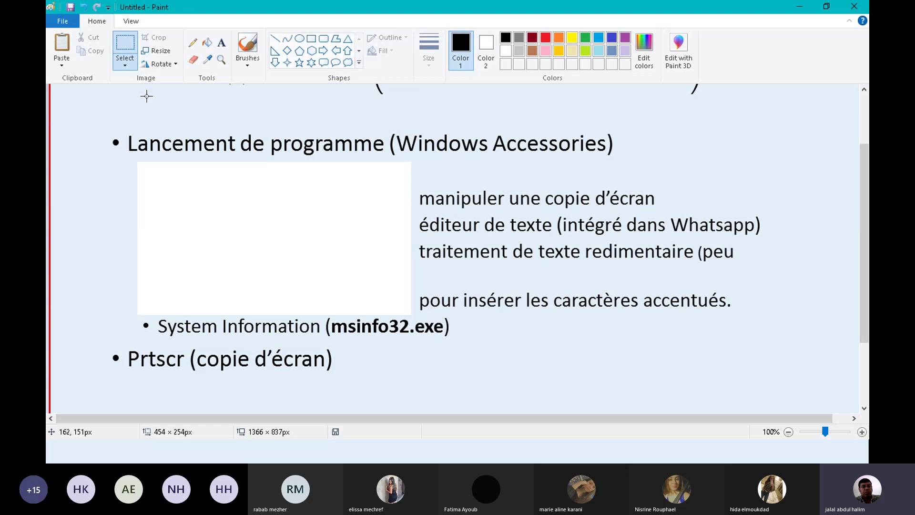
# Step: Clear the whole canvas and paste the cut list fragment onto it
pyautogui.hotkey('ctrl', 'a')
pyautogui.press('Delete')
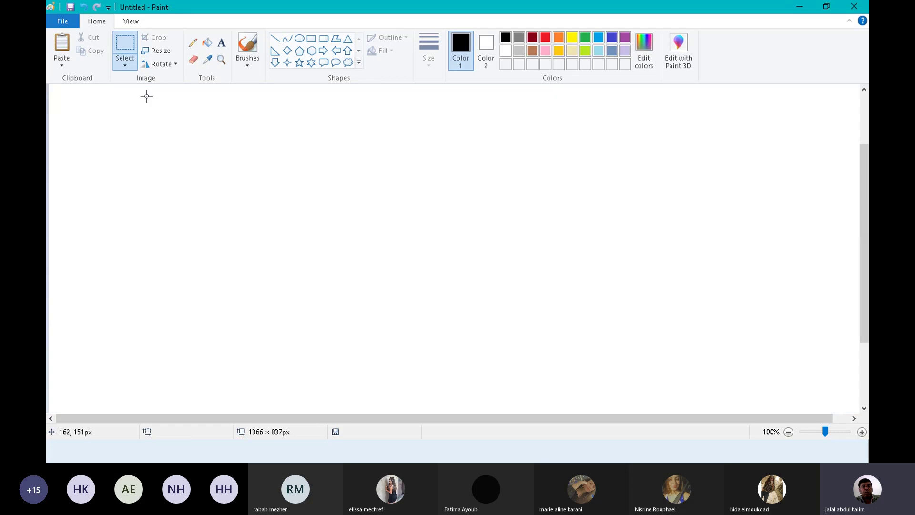
pyautogui.click(66, 45)
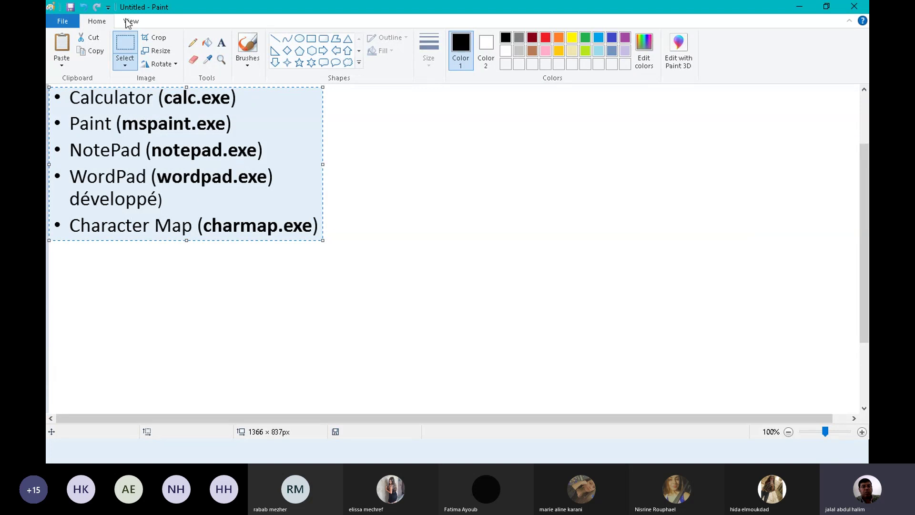
# Step: Save the image as copyEcranJalal in PNG format in the Pictures folder
pyautogui.click(71, 7)
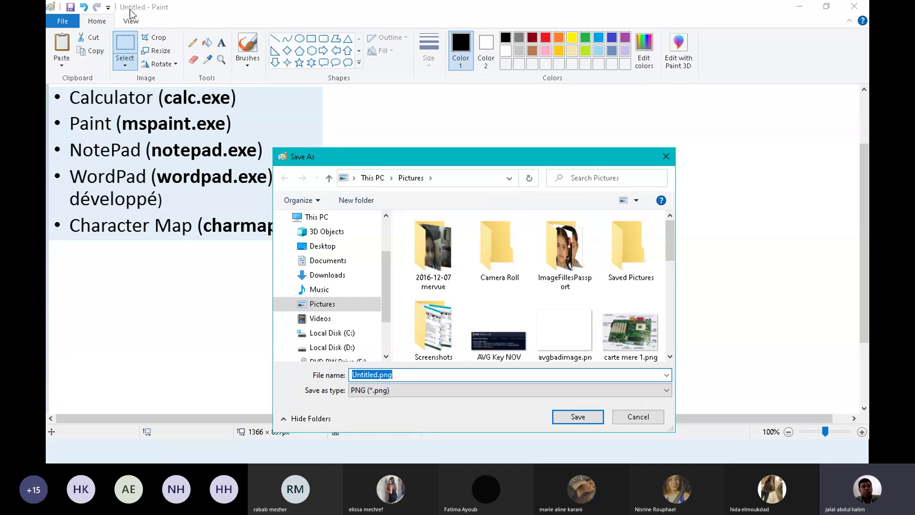
pyautogui.moveTo(414, 154); pyautogui.dragTo(422, 96)
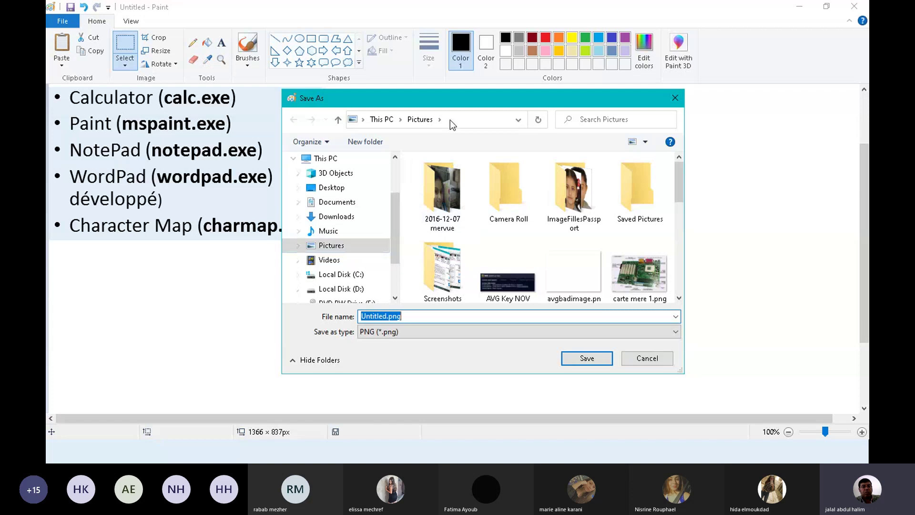
pyautogui.write('copy')
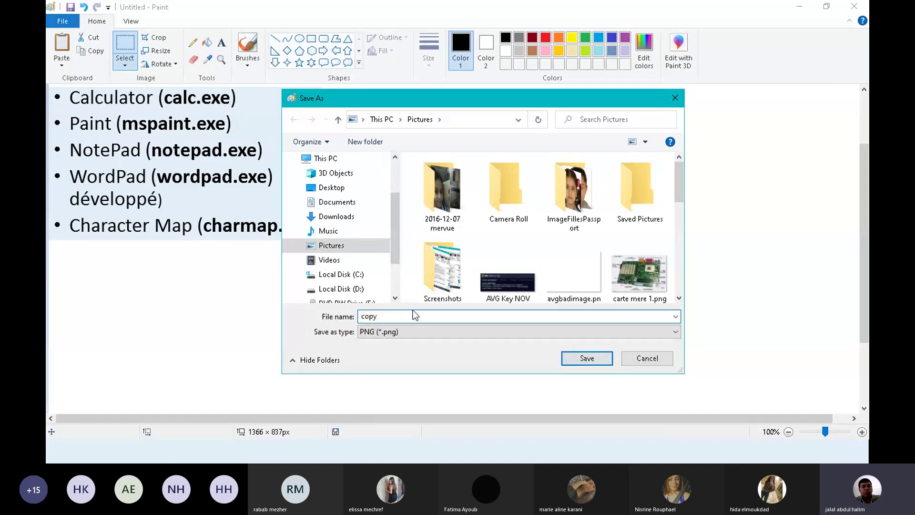
pyautogui.write('EcranJalal')
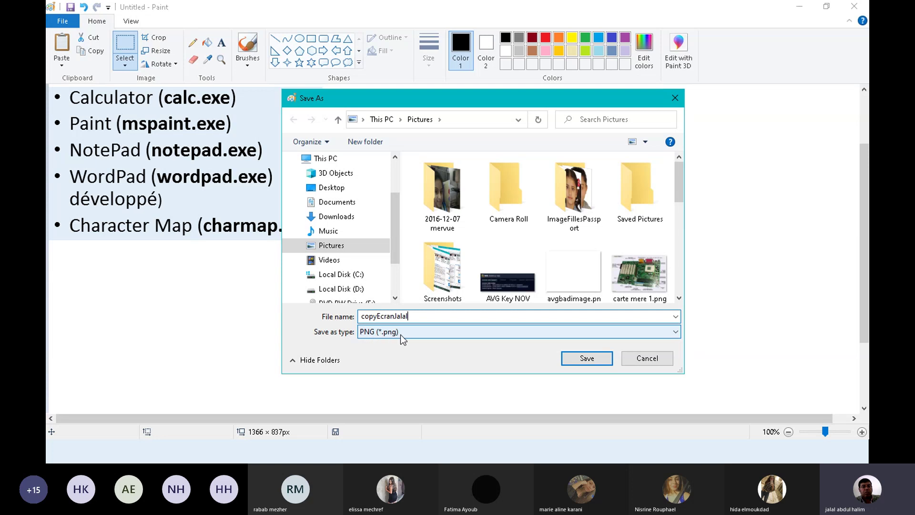
pyautogui.click(578, 362)
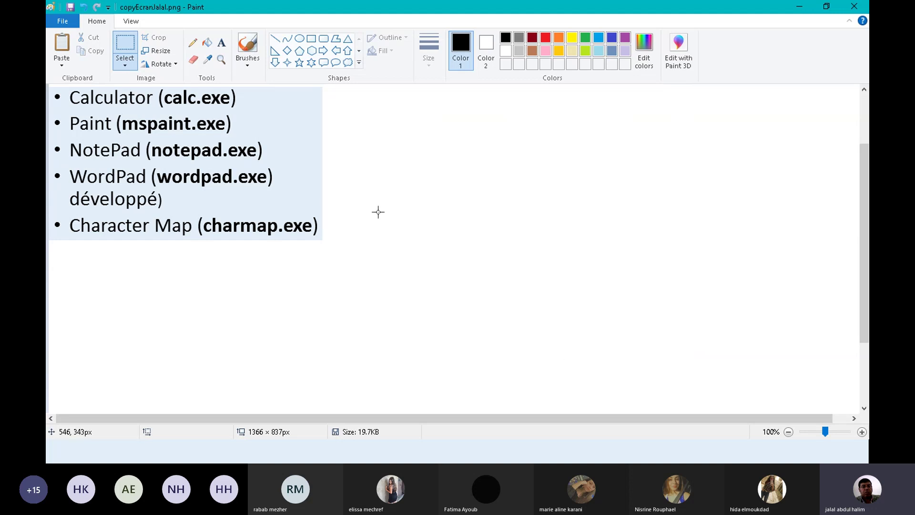
# Step: Close Paint, end the slide show, and open the Pictures folder in the File Explorer window showing the Recycle Bin
pyautogui.click(854, 7)
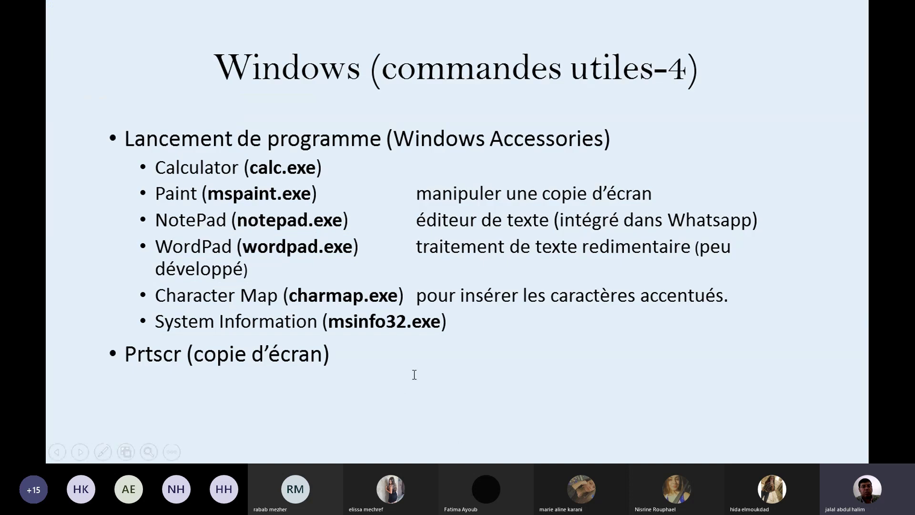
pyautogui.press('Escape')
pyautogui.moveTo(417, 450)
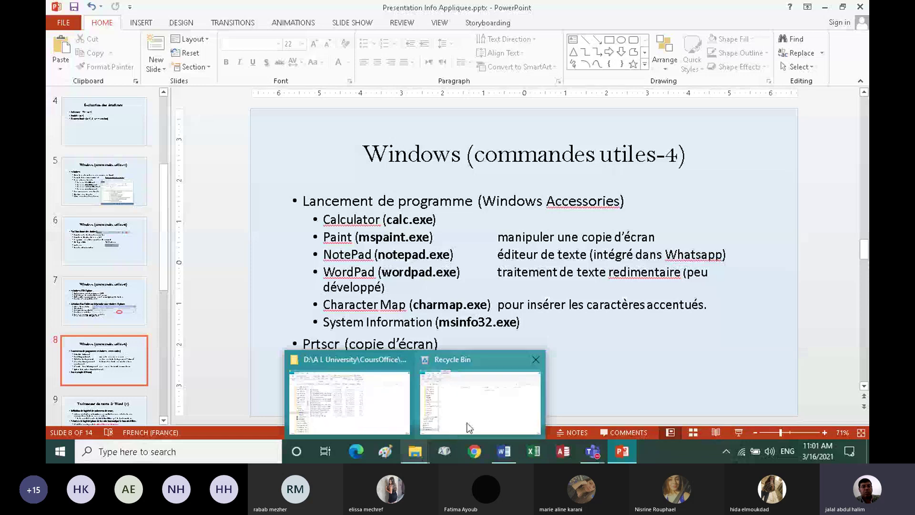
pyautogui.click(475, 403)
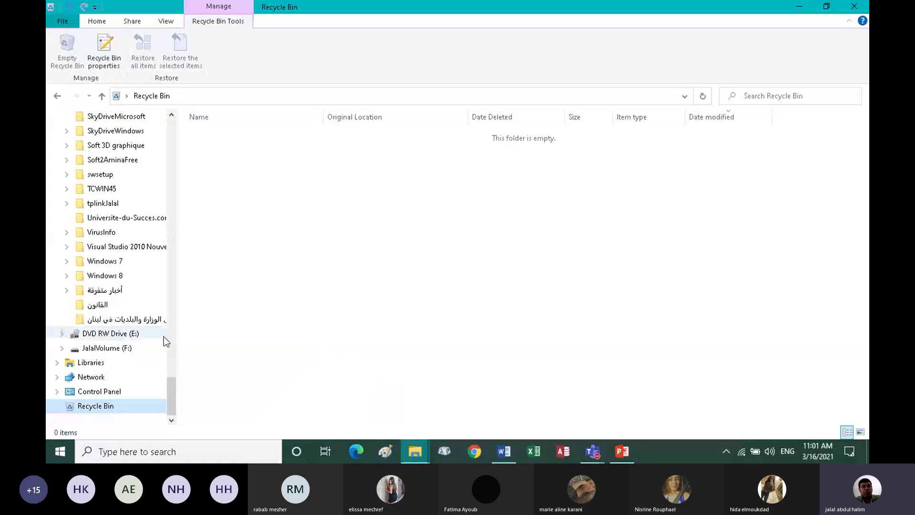
pyautogui.moveTo(168, 379); pyautogui.dragTo(184, 131)
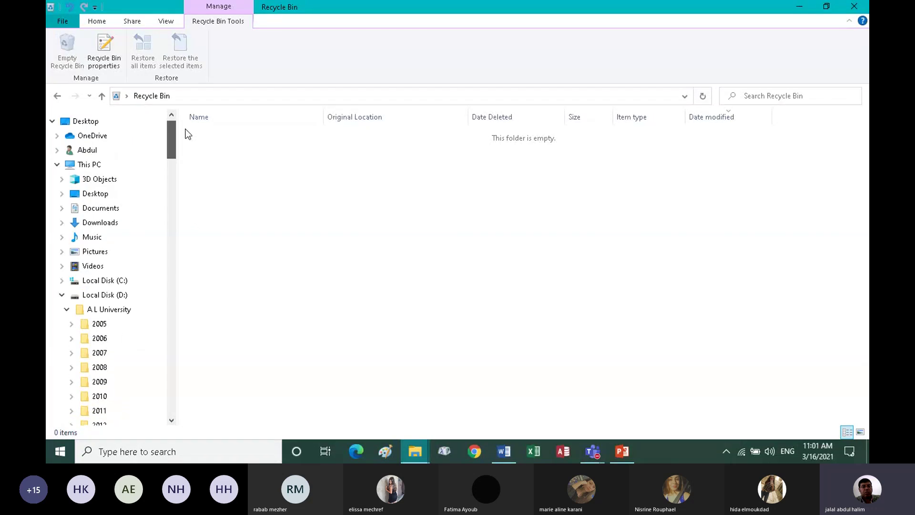
pyautogui.click(100, 251)
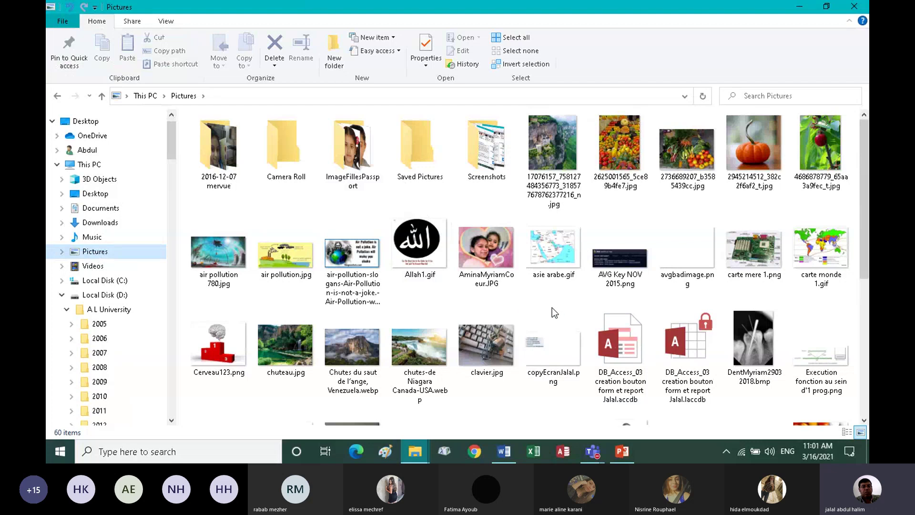
# Step: Display the Pictures folder in Details layout and sort its items by date, newest first
pyautogui.click(166, 22)
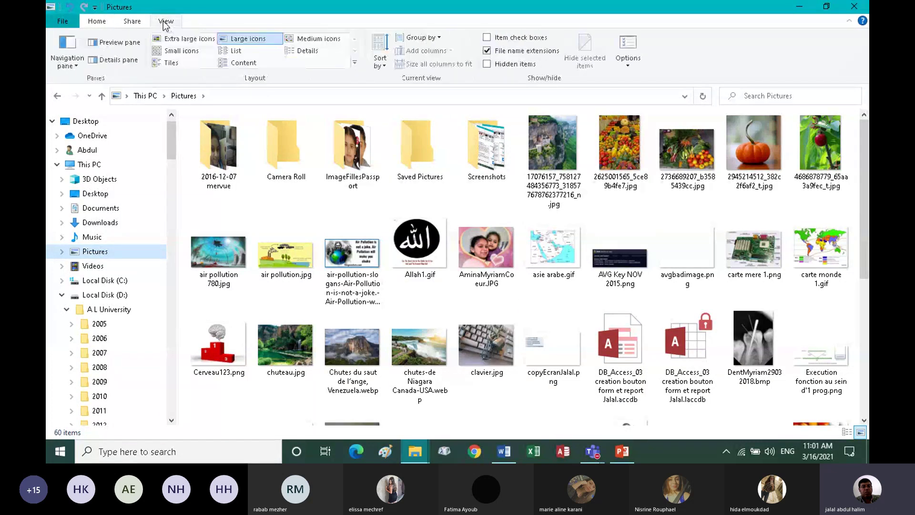
pyautogui.click(296, 52)
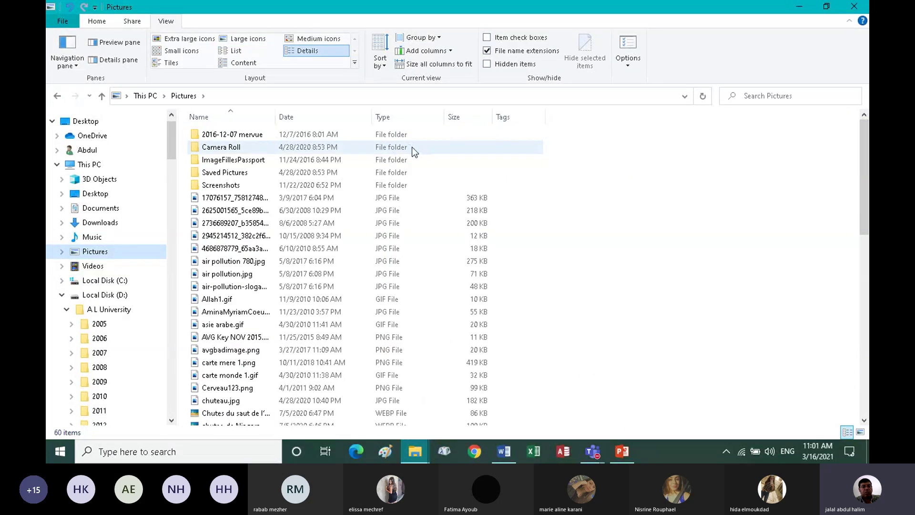
pyautogui.click(291, 117)
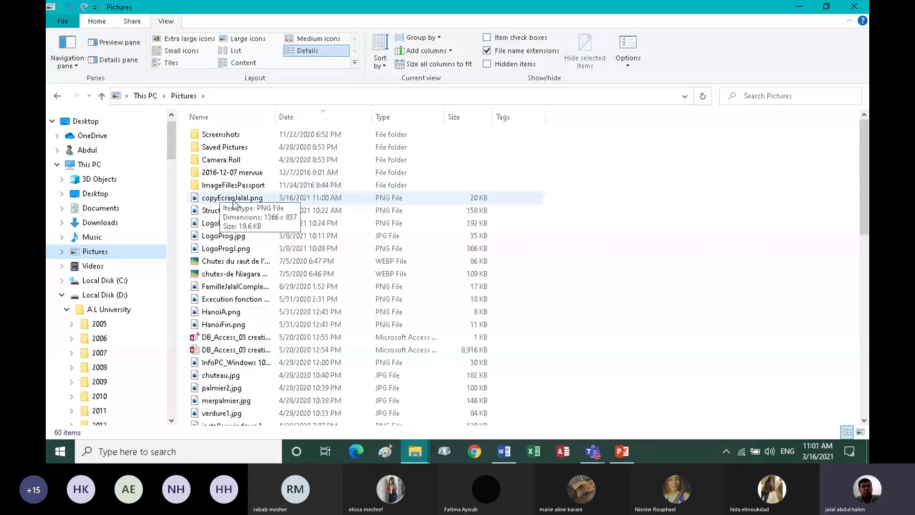
# Step: Select copyEcranJalal.png, preview it in the preview pane, and hide the pane again
pyautogui.click(213, 197)
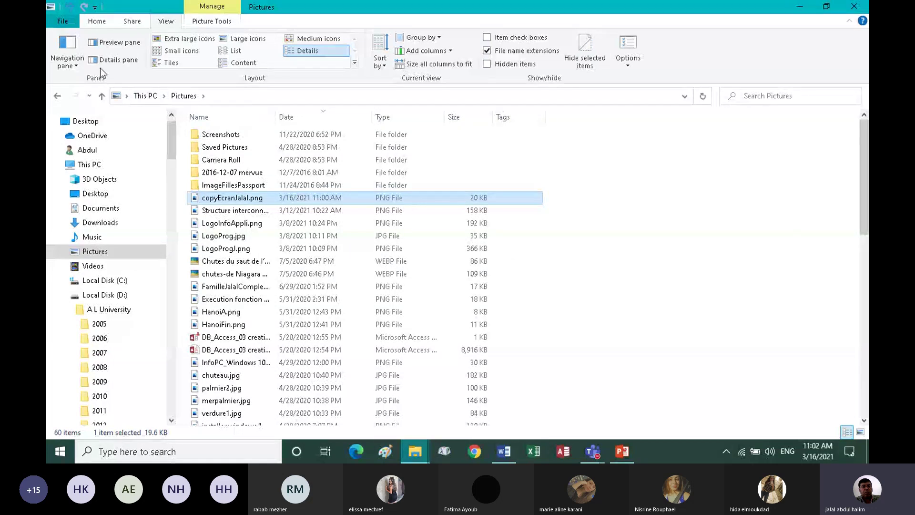
pyautogui.click(129, 45)
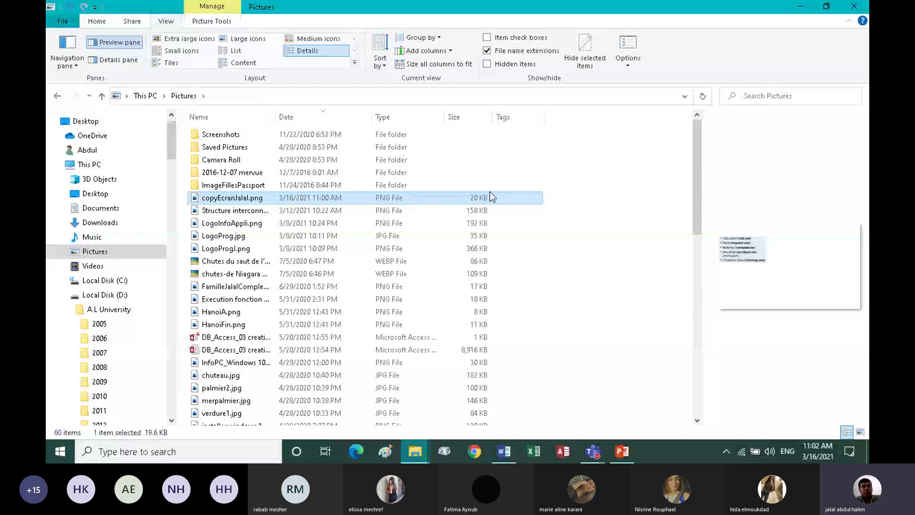
pyautogui.click(110, 43)
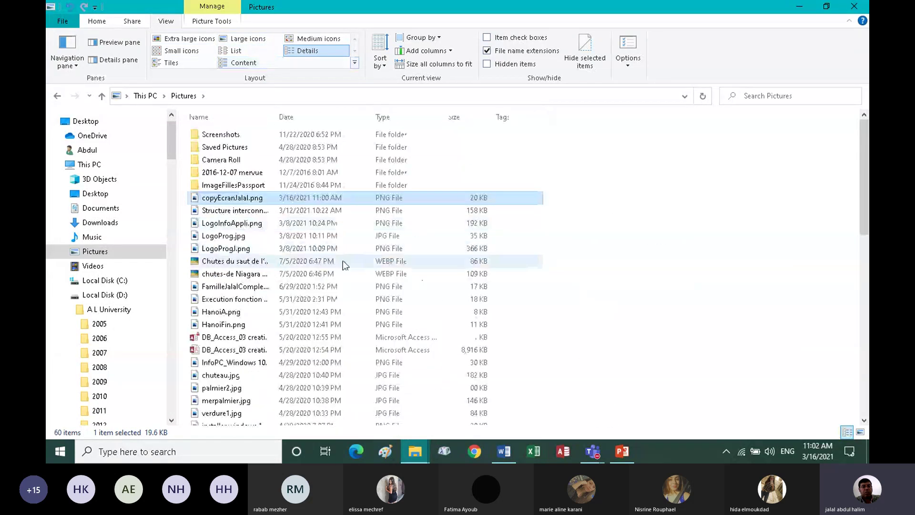
# Step: Show the file properties of copyEcranJalal.png and Structure interconnexion PC.png in the details pane, and hide the pane again
pyautogui.click(116, 60)
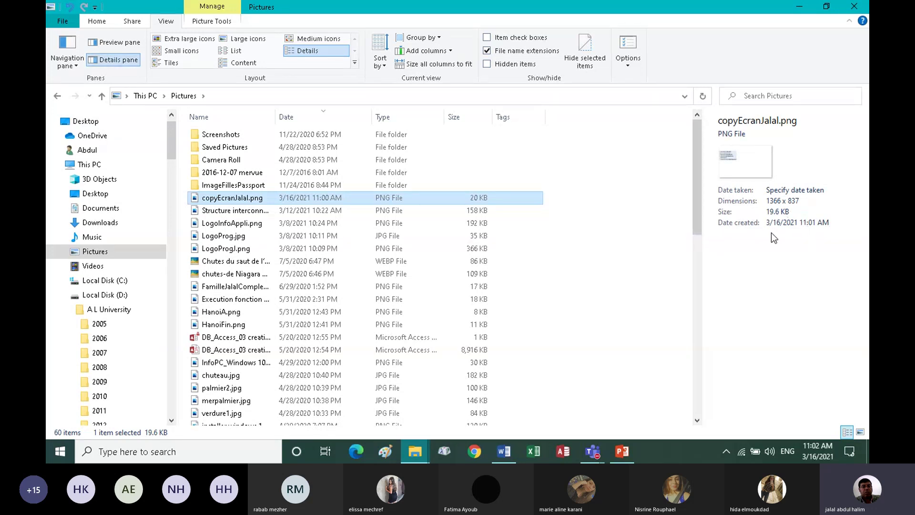
pyautogui.click(244, 212)
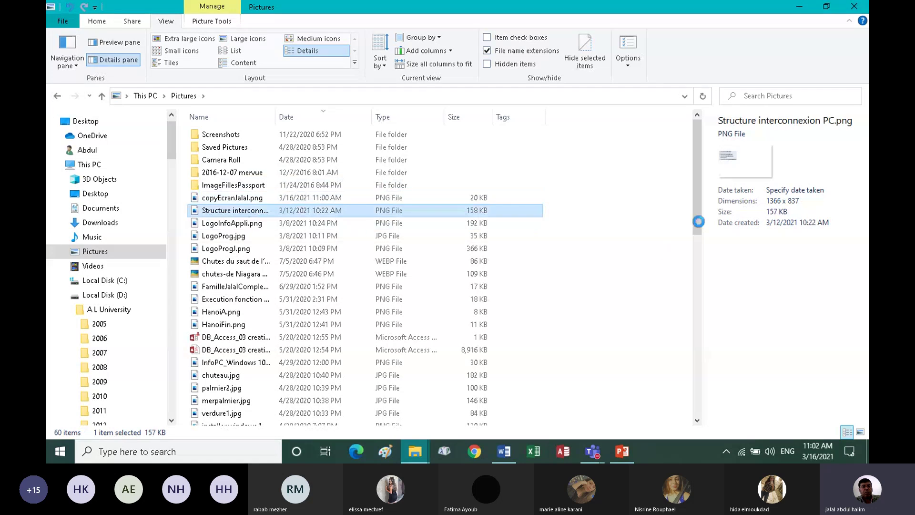
pyautogui.click(109, 61)
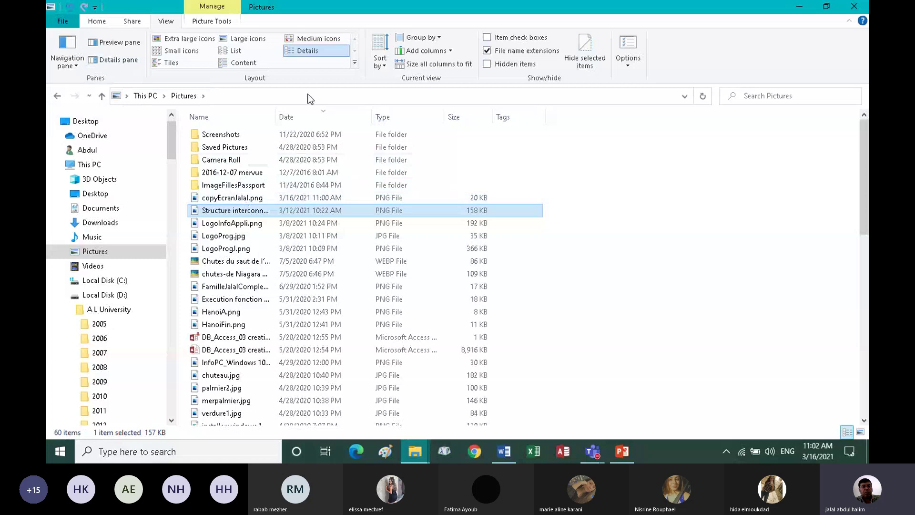
# Step: Permanently delete copyEcranJalal.png from the Pictures folder, bypassing the Recycle Bin
pyautogui.click(214, 200)
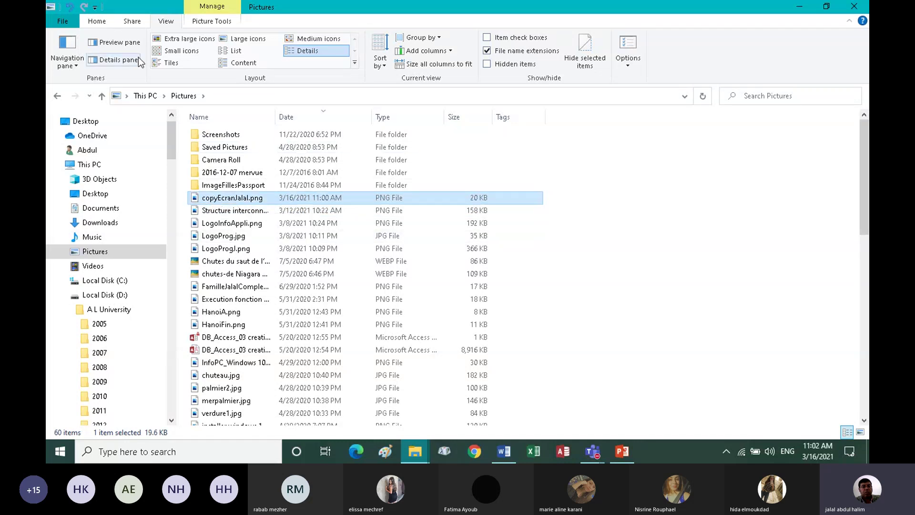
pyautogui.click(99, 22)
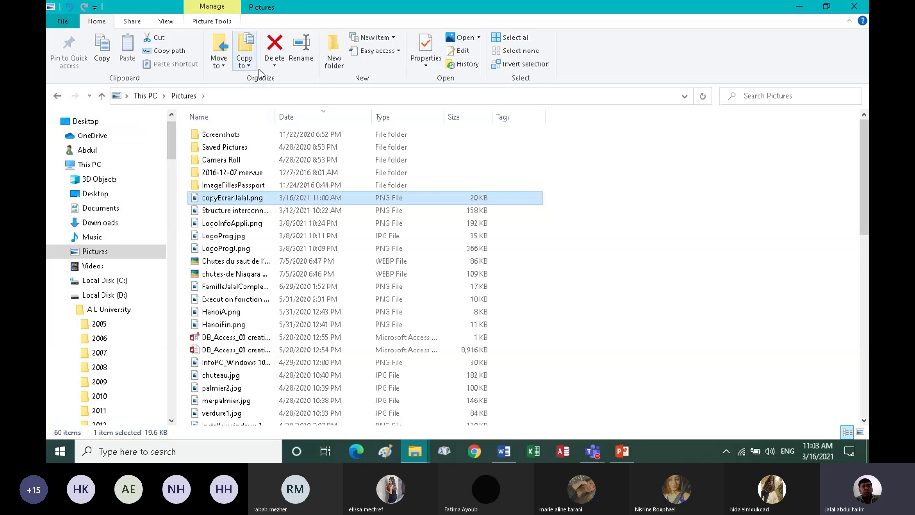
pyautogui.click(274, 66)
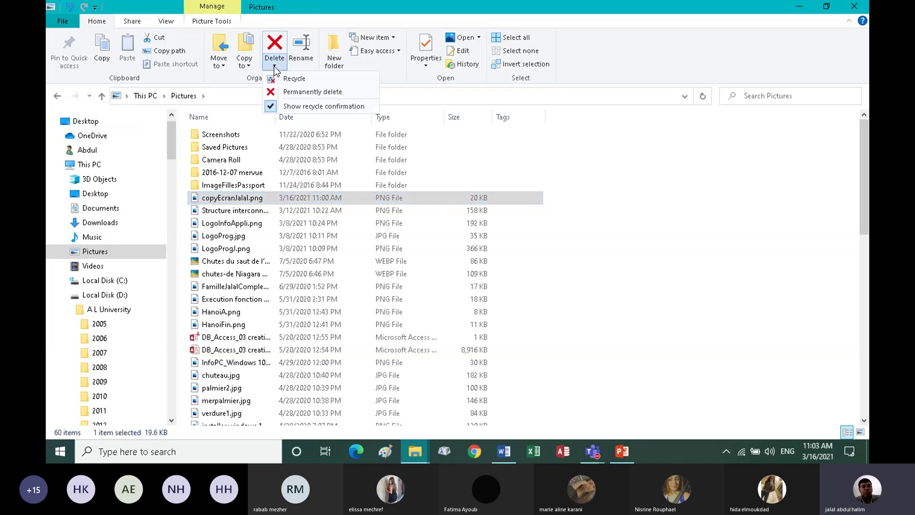
pyautogui.click(309, 94)
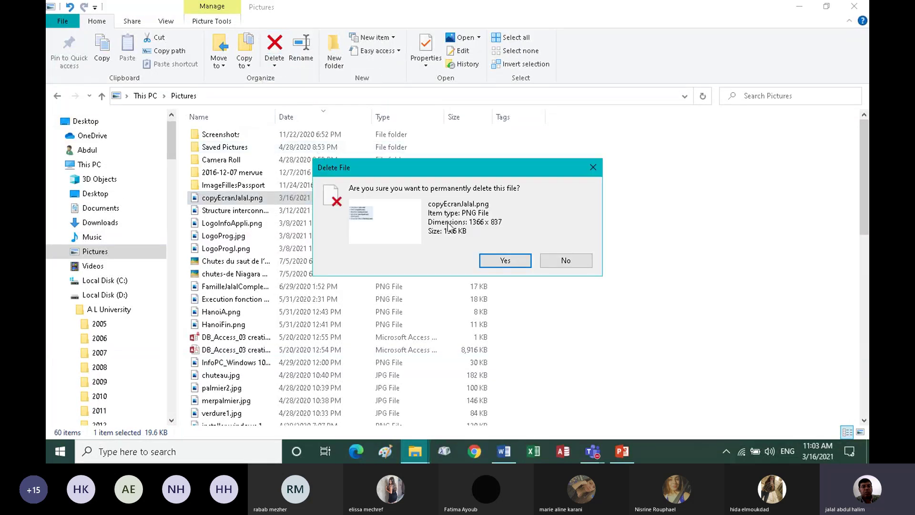
pyautogui.click(494, 261)
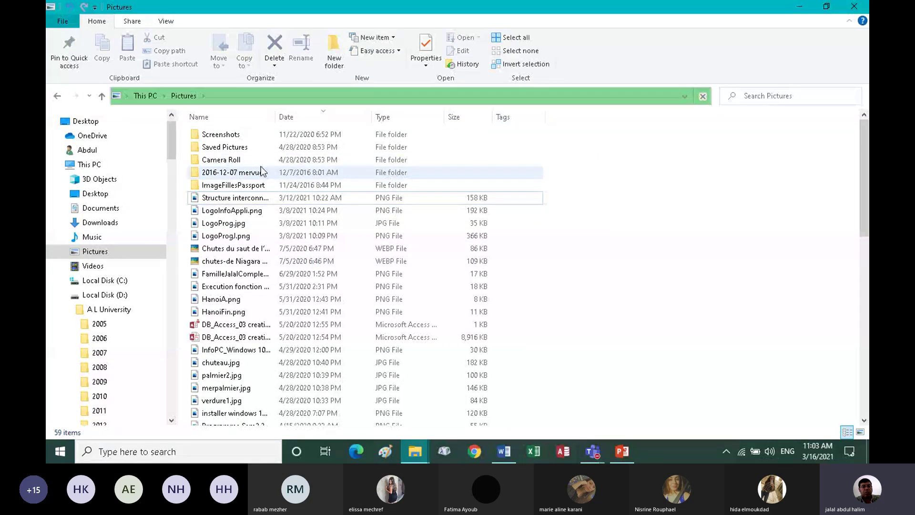
# Step: Switch to the PowerPoint presentation and launch Calculator through a Windows search for "cal"
pyautogui.click(621, 451)
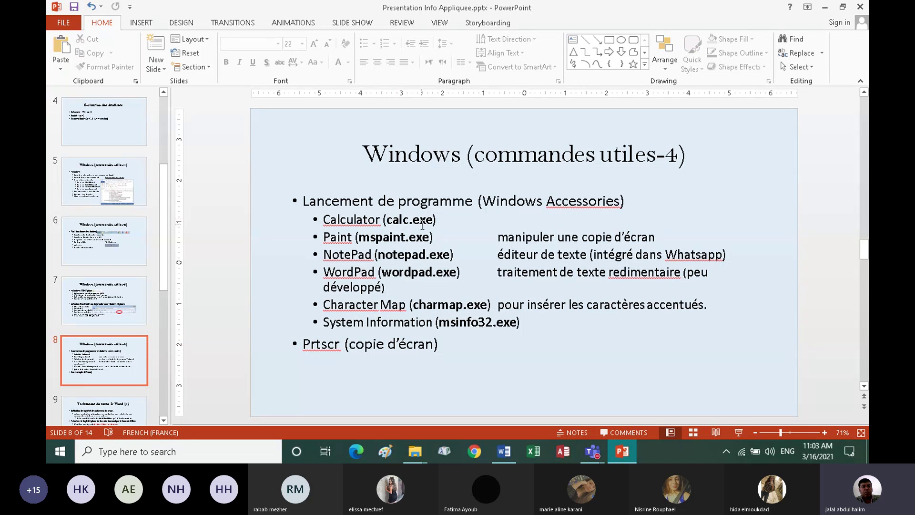
pyautogui.click(214, 449)
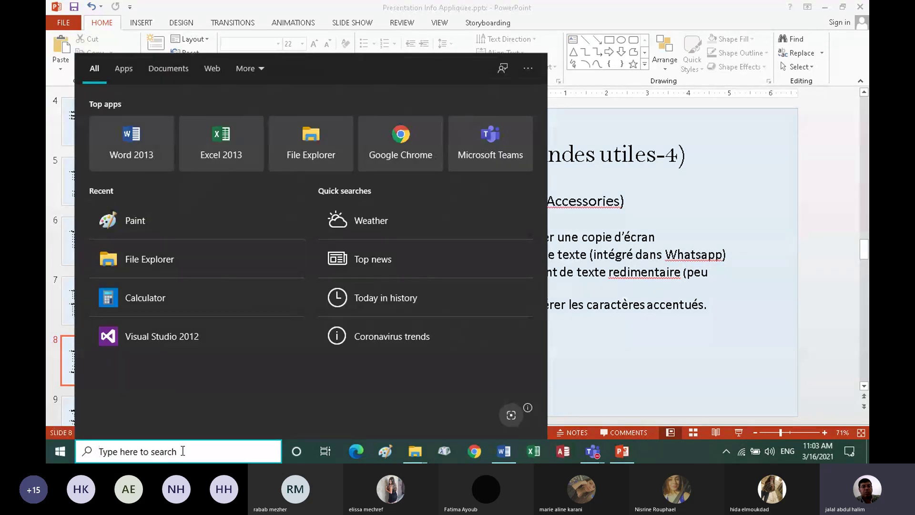
pyautogui.write('cal')
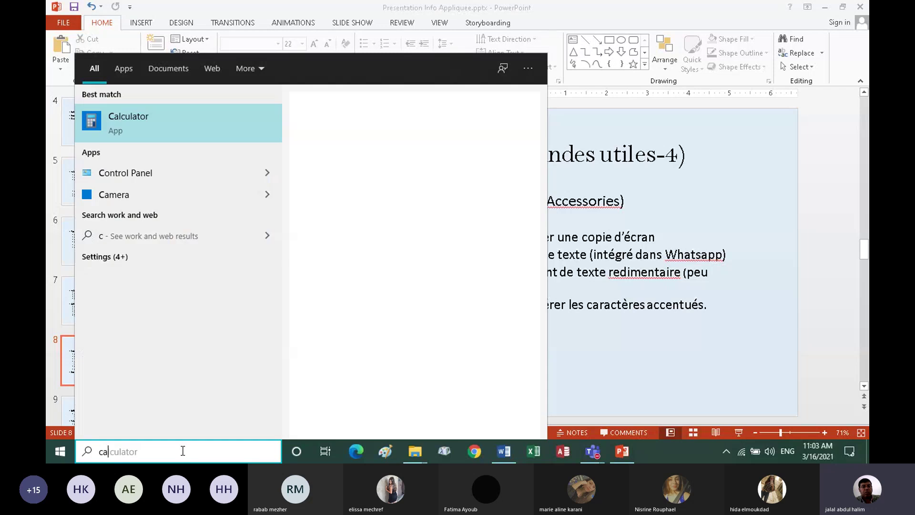
pyautogui.click(123, 125)
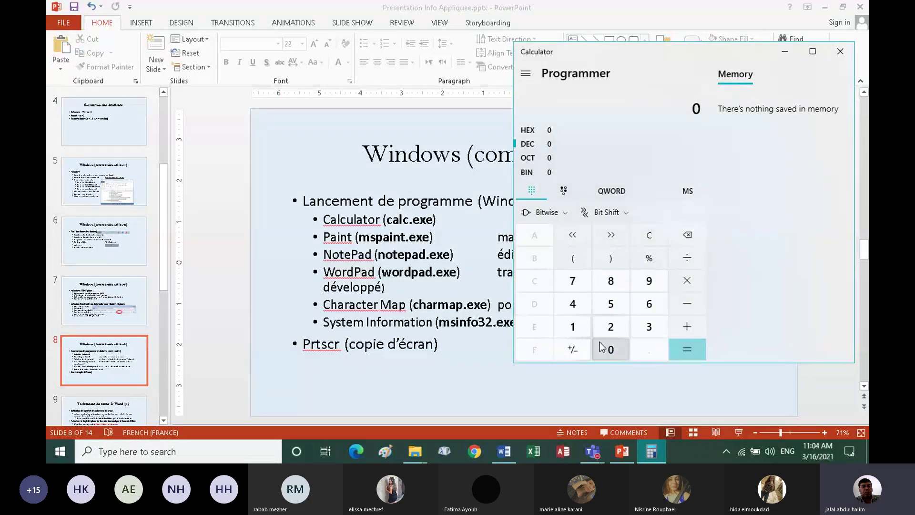
# Step: Enter the decimal number 2021 in the programmer calculator and clear the entry
pyautogui.click(611, 326)
pyautogui.click(611, 353)
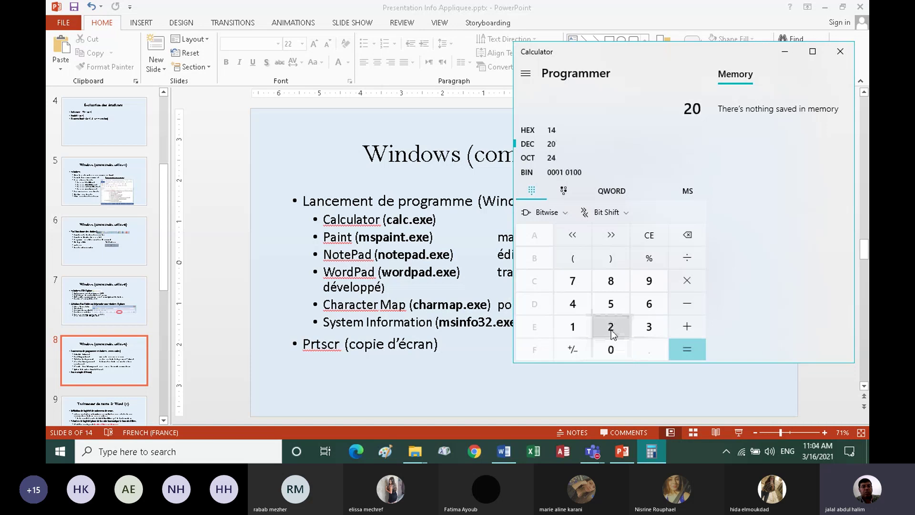
pyautogui.click(610, 327)
pyautogui.click(576, 329)
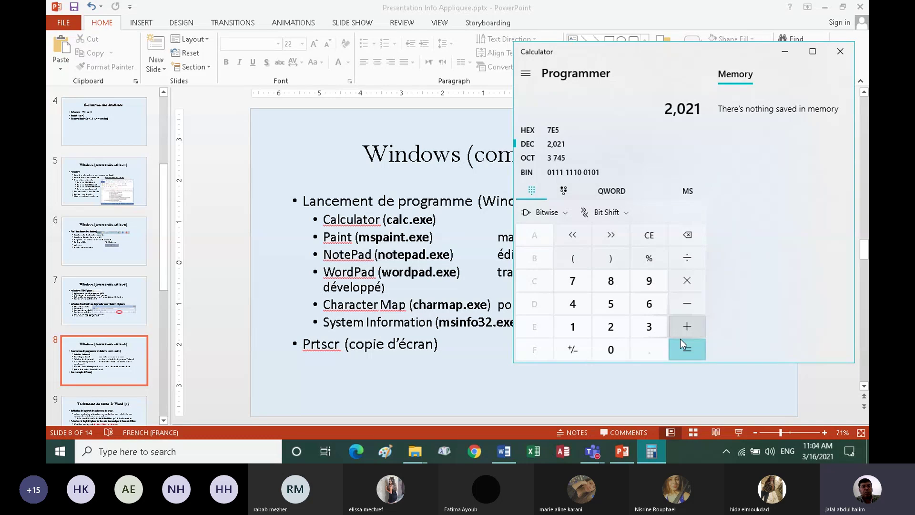
pyautogui.click(650, 237)
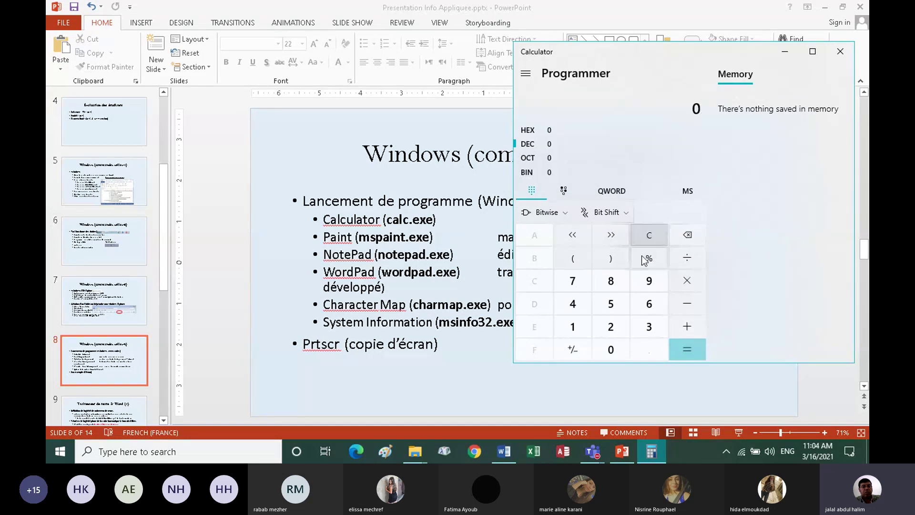
# Step: Enter 2021 as a decimal number for base conversion and change the word size to DWORD
pyautogui.click(612, 332)
pyautogui.click(609, 349)
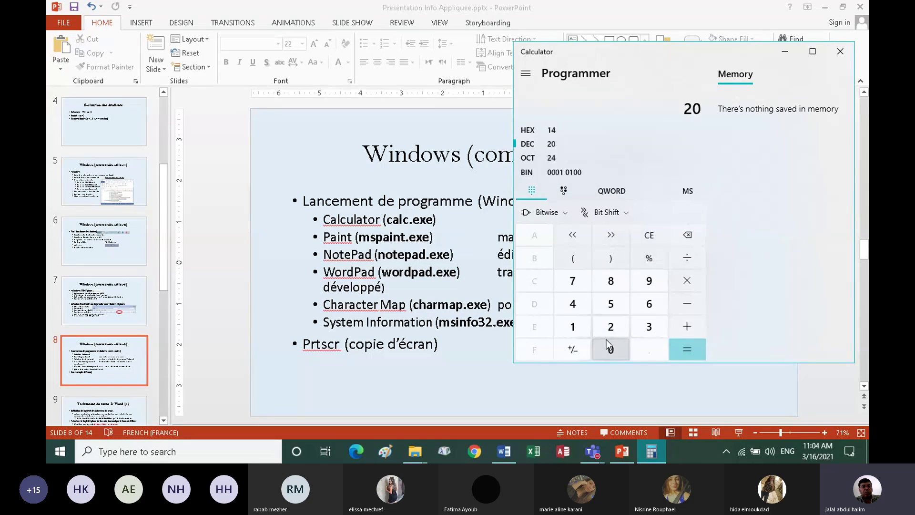
pyautogui.click(609, 326)
pyautogui.click(572, 328)
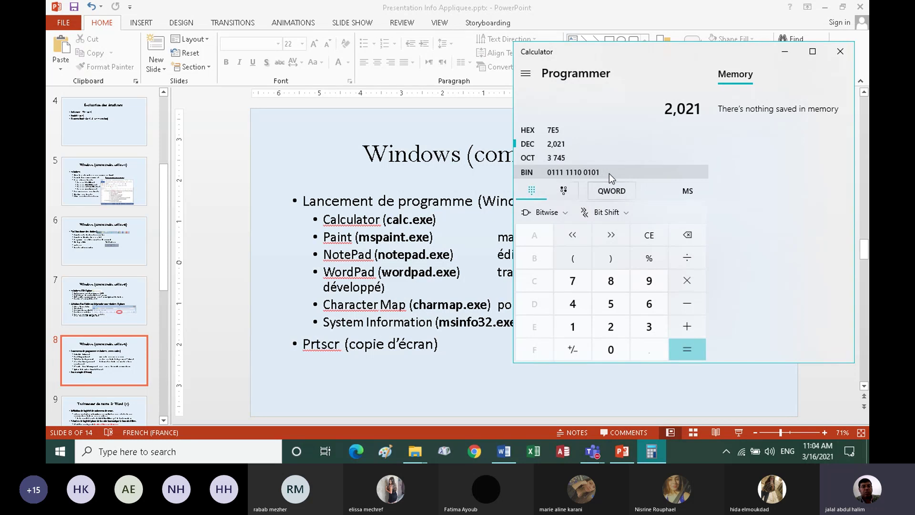
pyautogui.click(612, 191)
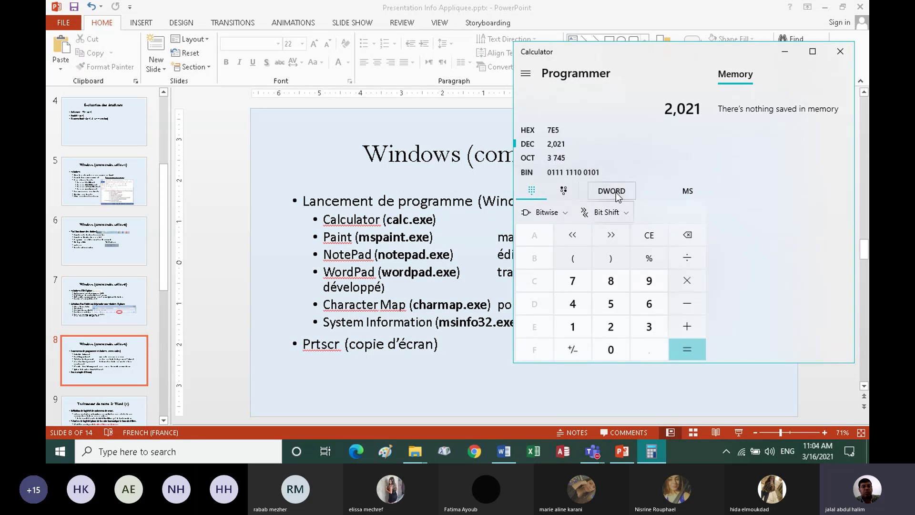